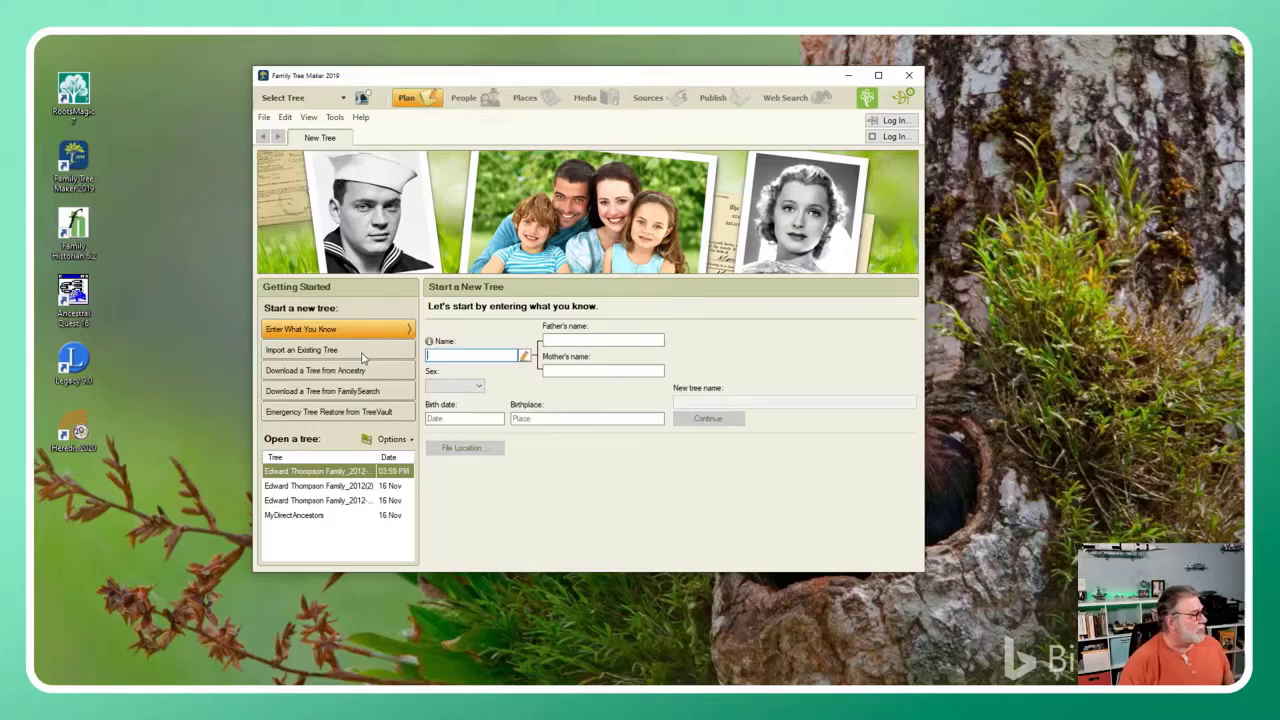
Choose Import an Existing Tree to show the import form with GEDCOM among the supported formats.
click(363, 357)
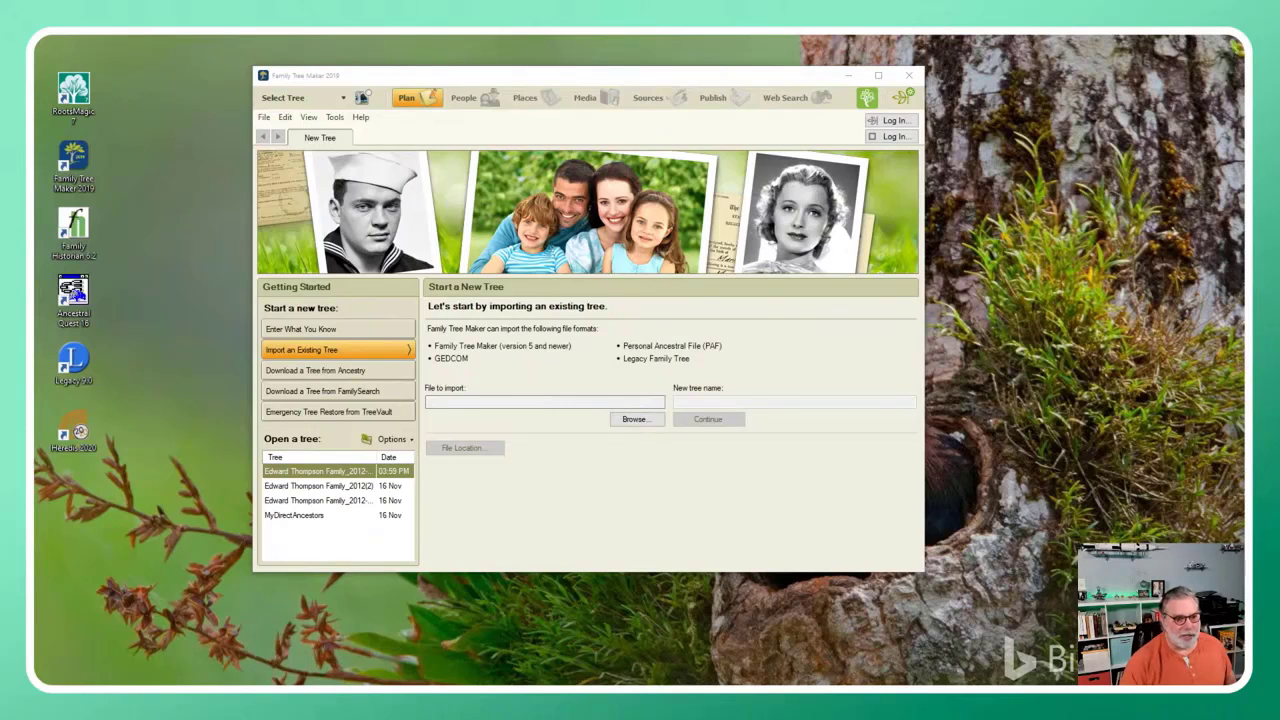
Show the GEDCOM file in a narrower Notepad window over Family Tree Maker and select header lines 3–9.
key(alt+Tab)
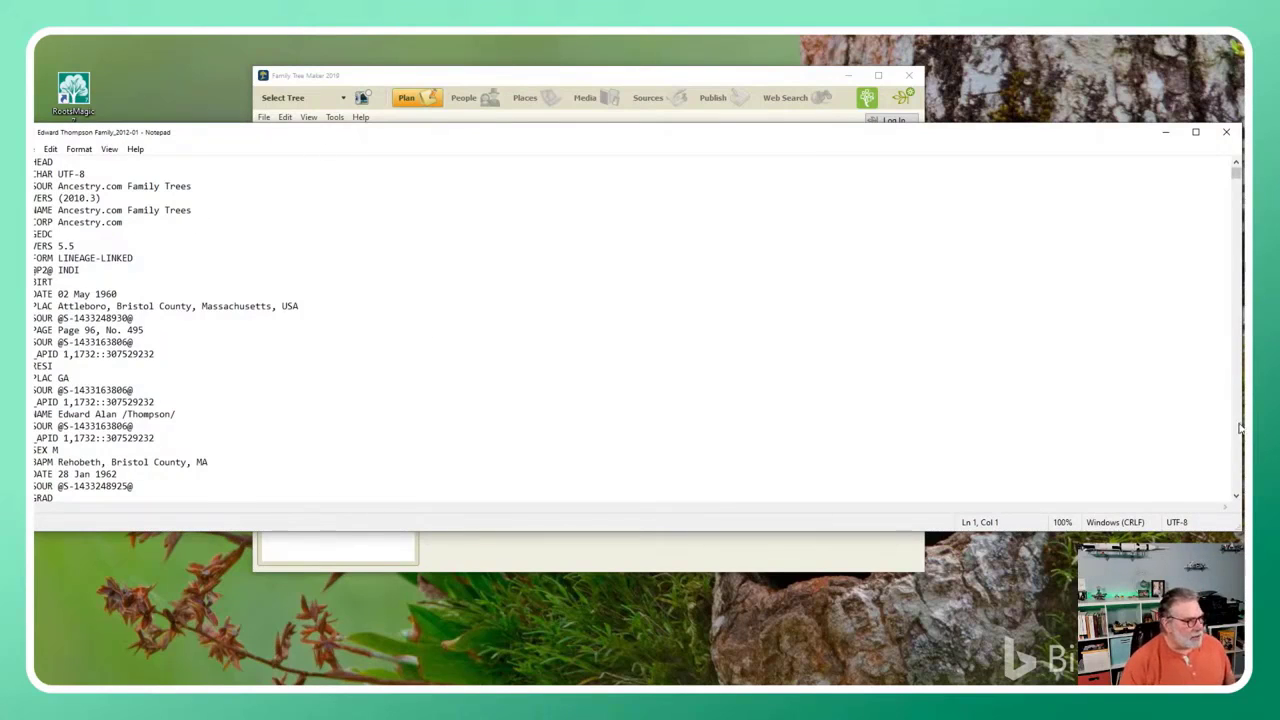
drag(1239, 418, 398, 418)
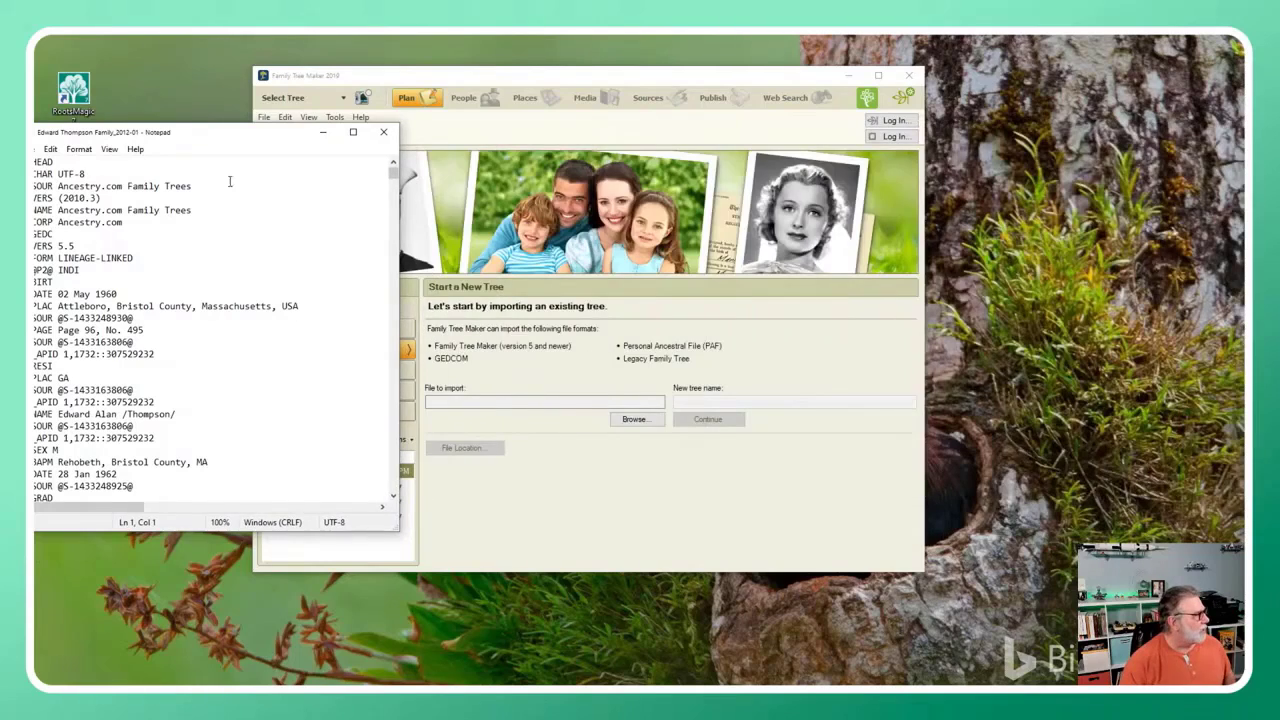
drag(221, 137, 603, 195)
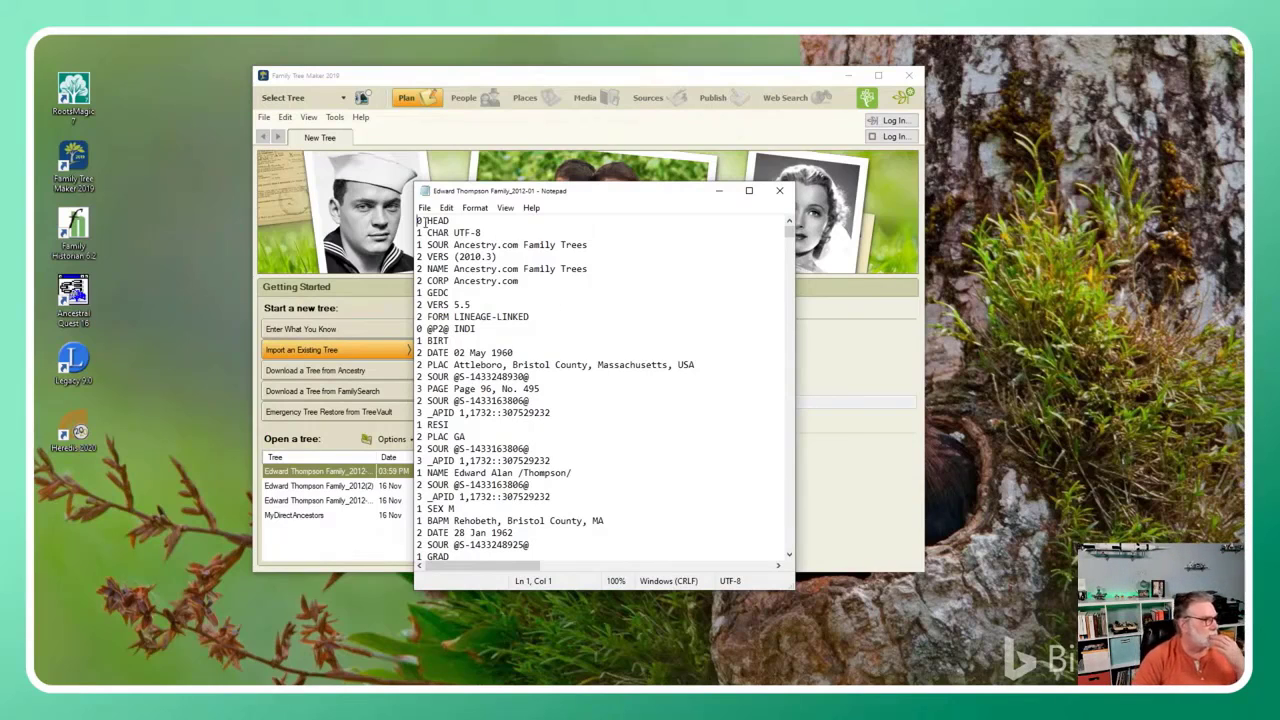
drag(531, 316, 418, 220)
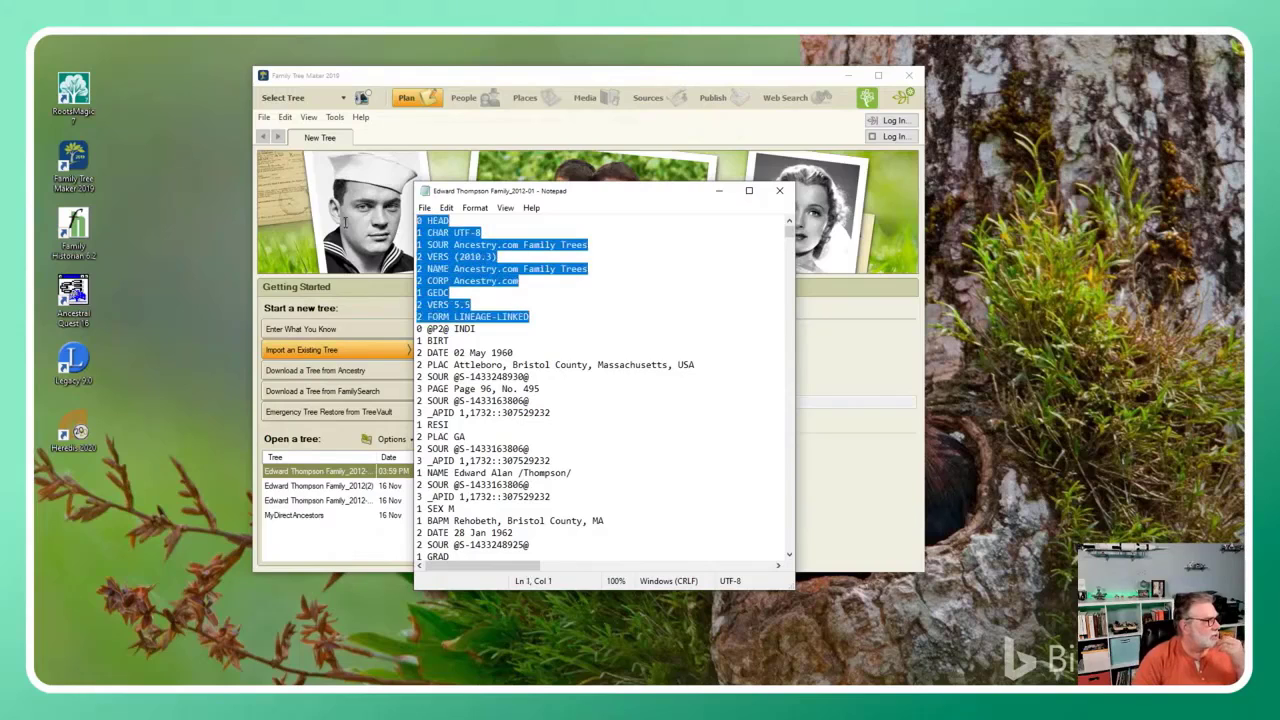
click(644, 320)
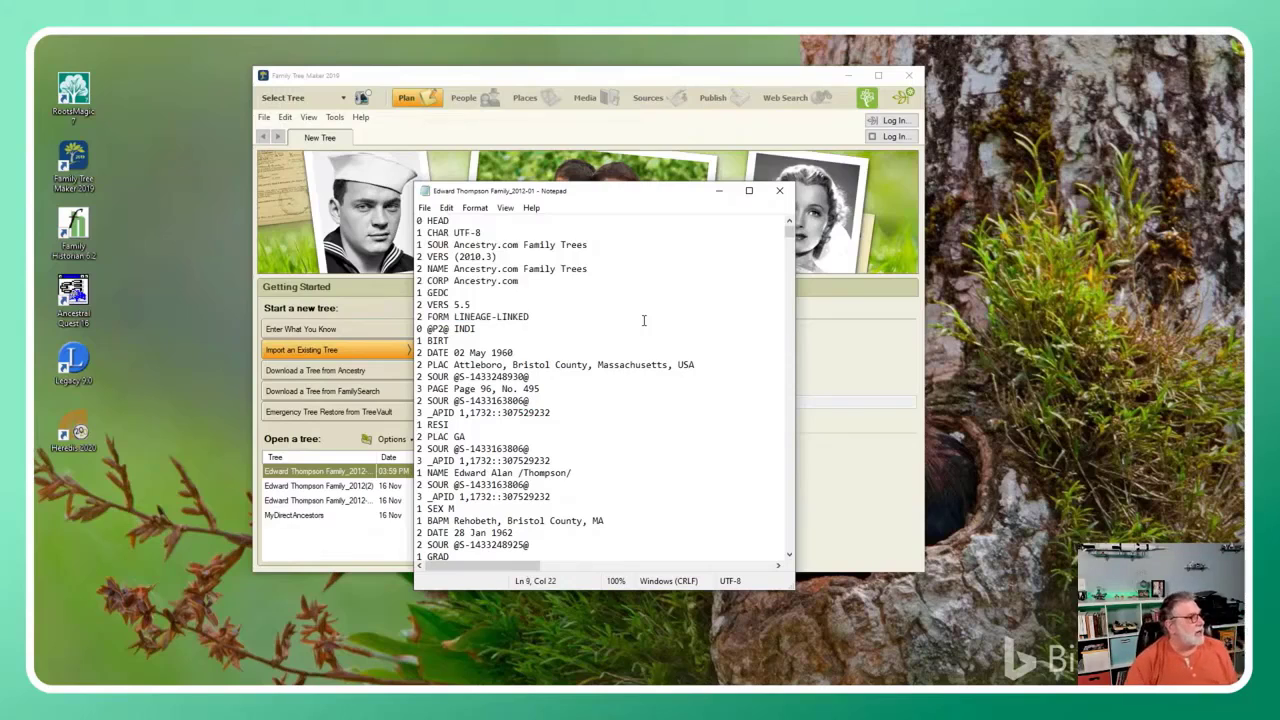
double_click(444, 232)
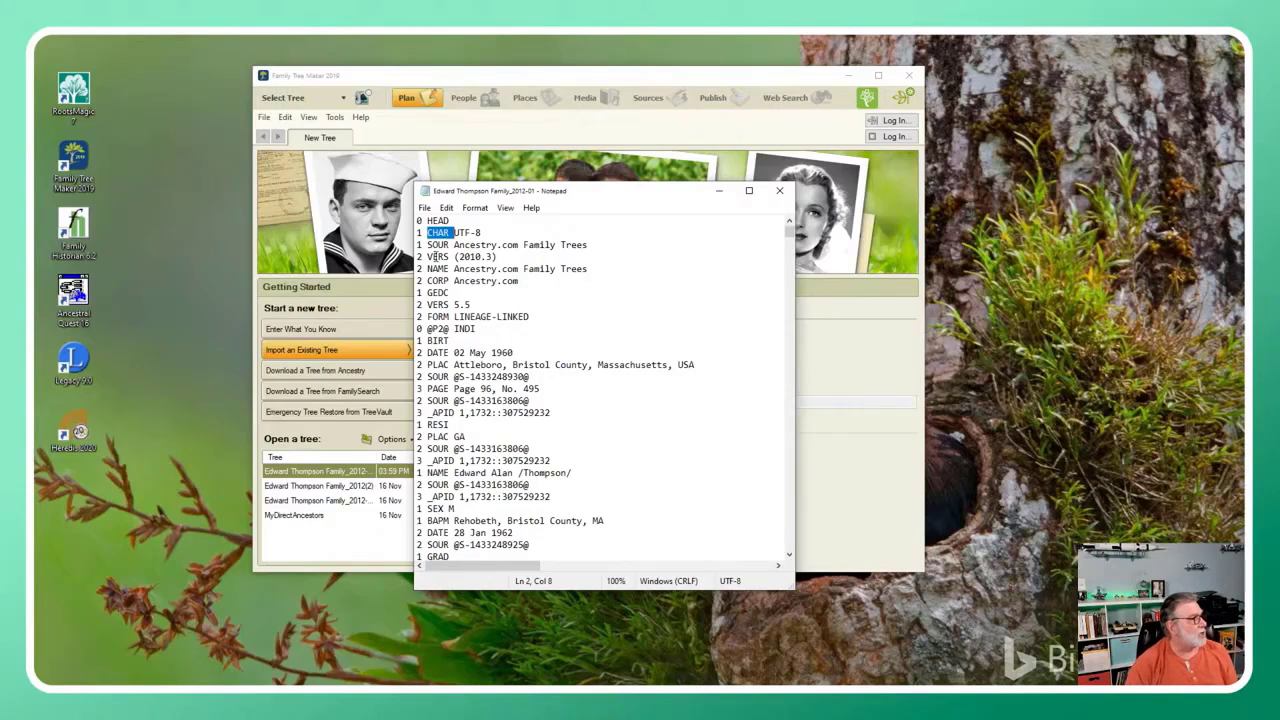
double_click(433, 257)
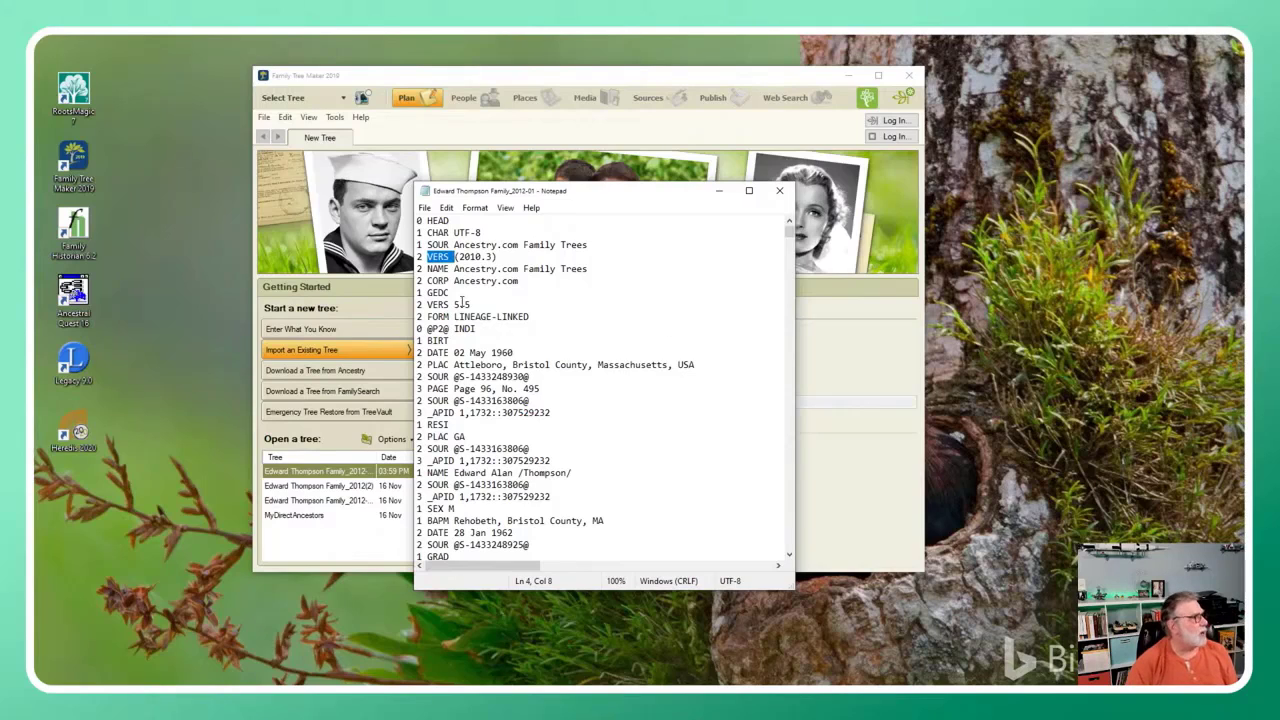
drag(471, 305, 428, 305)
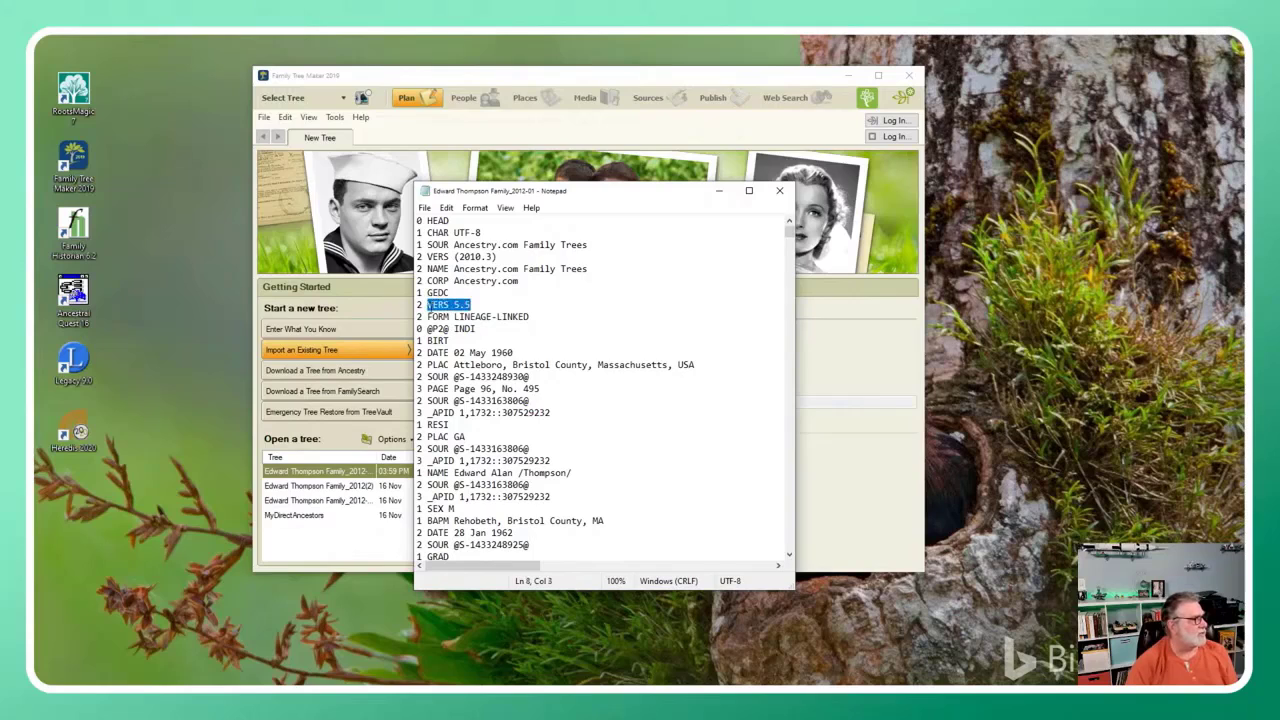
click(591, 307)
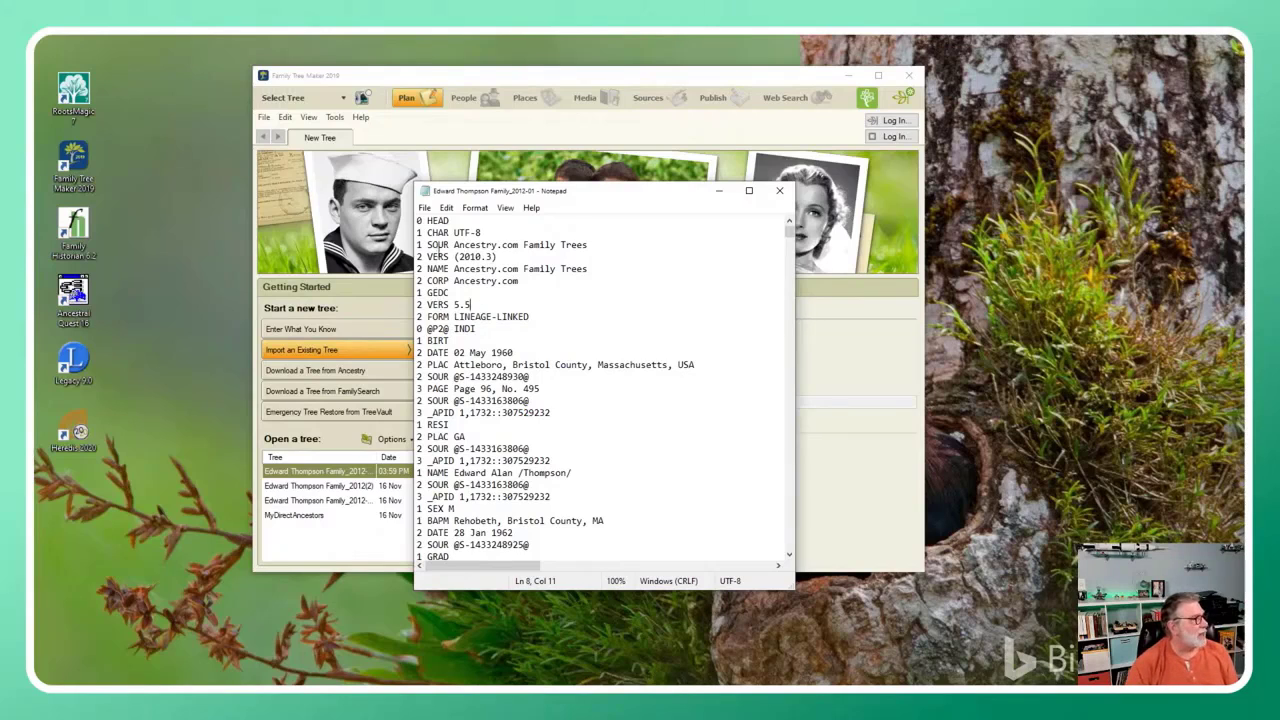
double_click(440, 245)
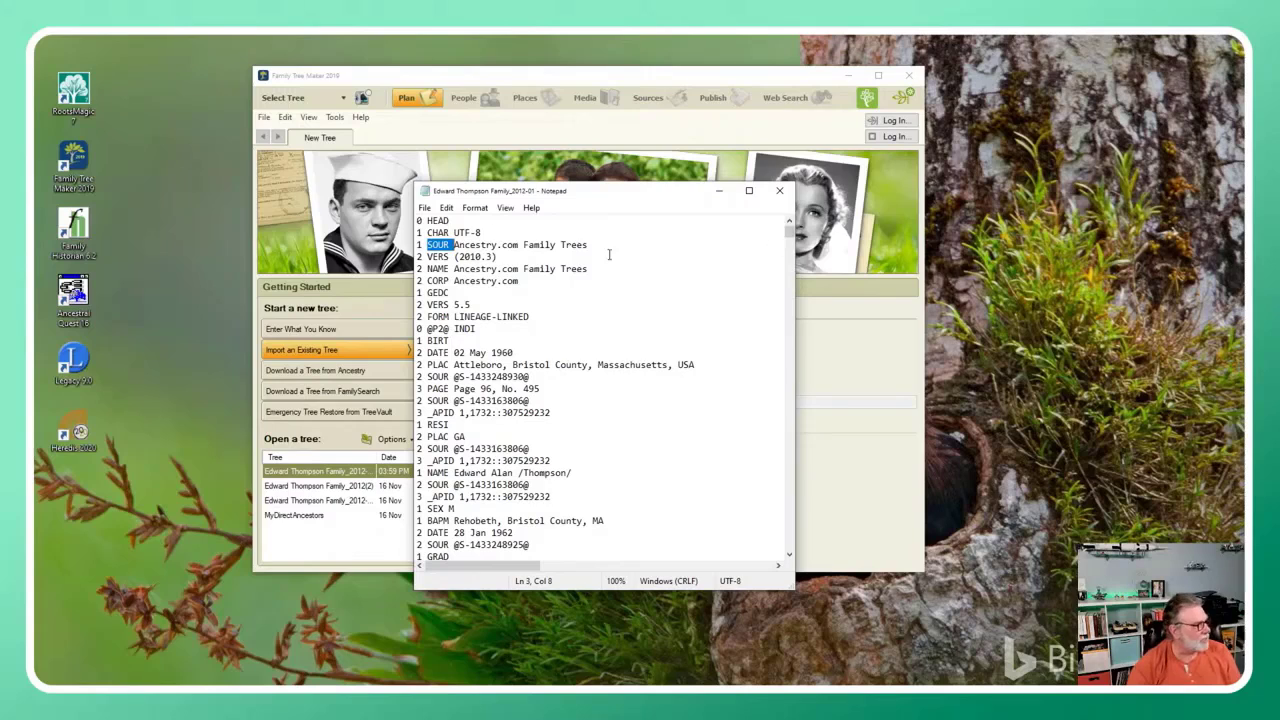
click(781, 192)
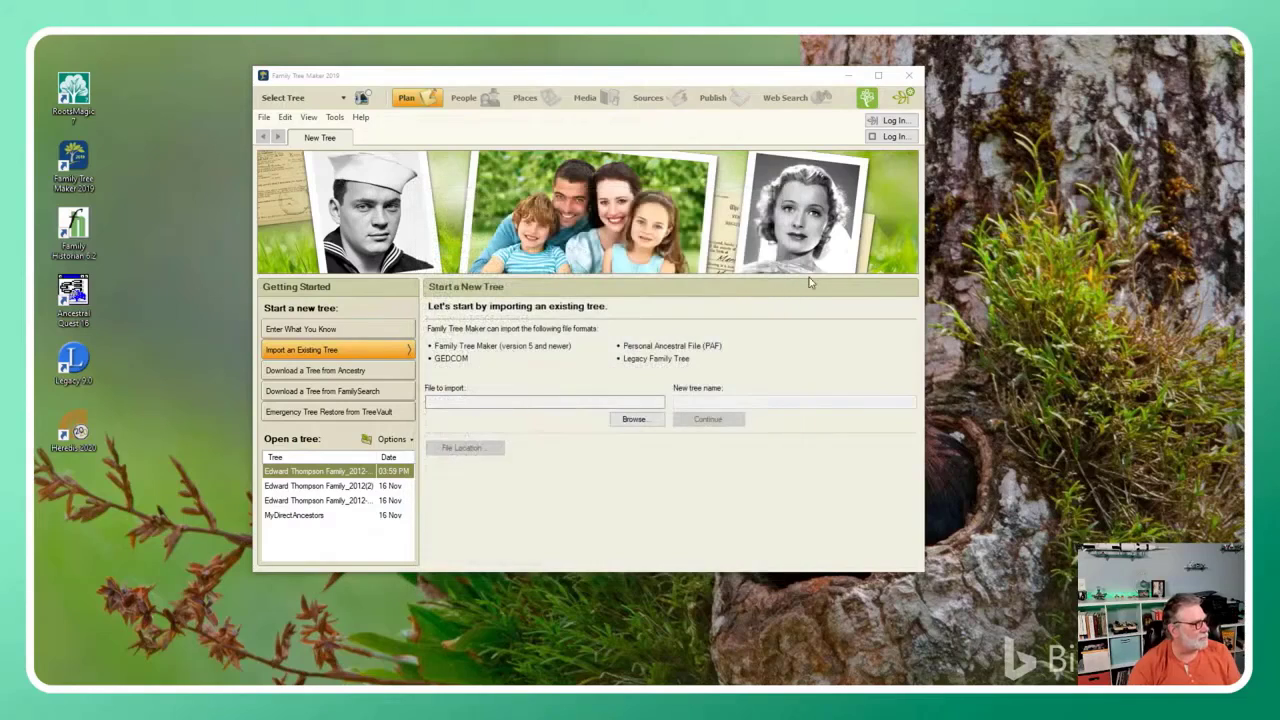
click(636, 419)
click(487, 225)
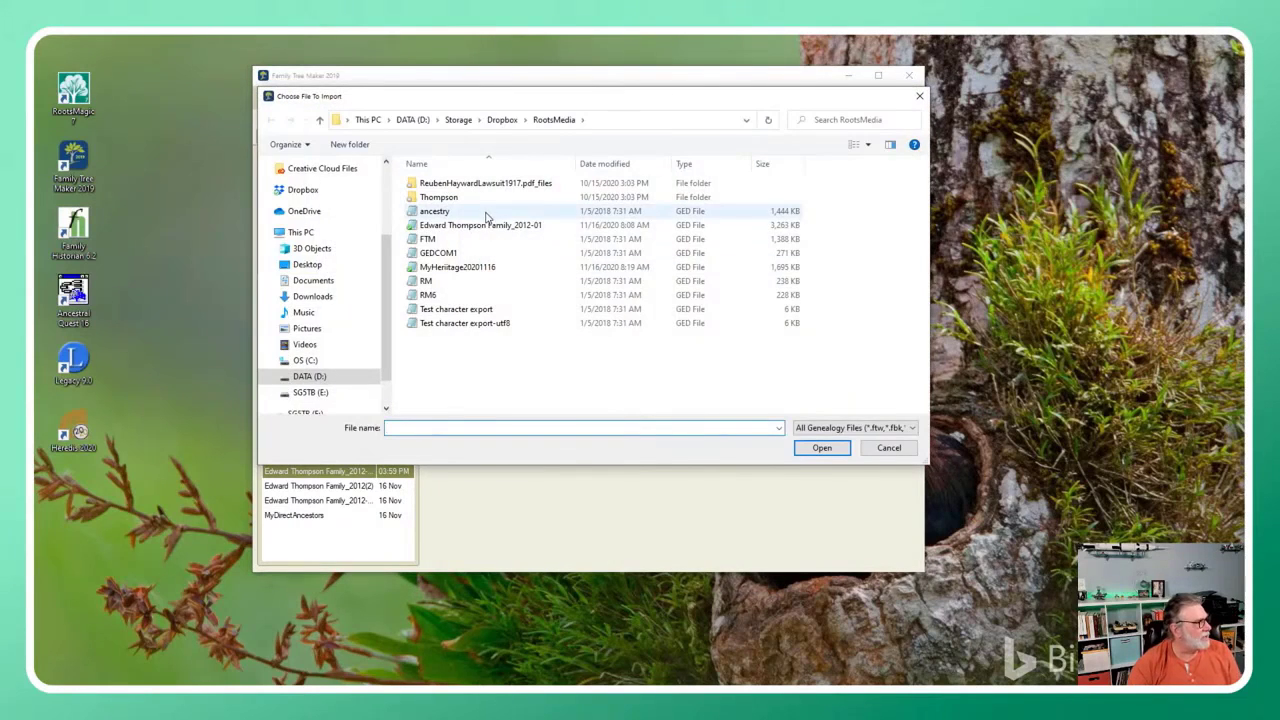
double_click(487, 225)
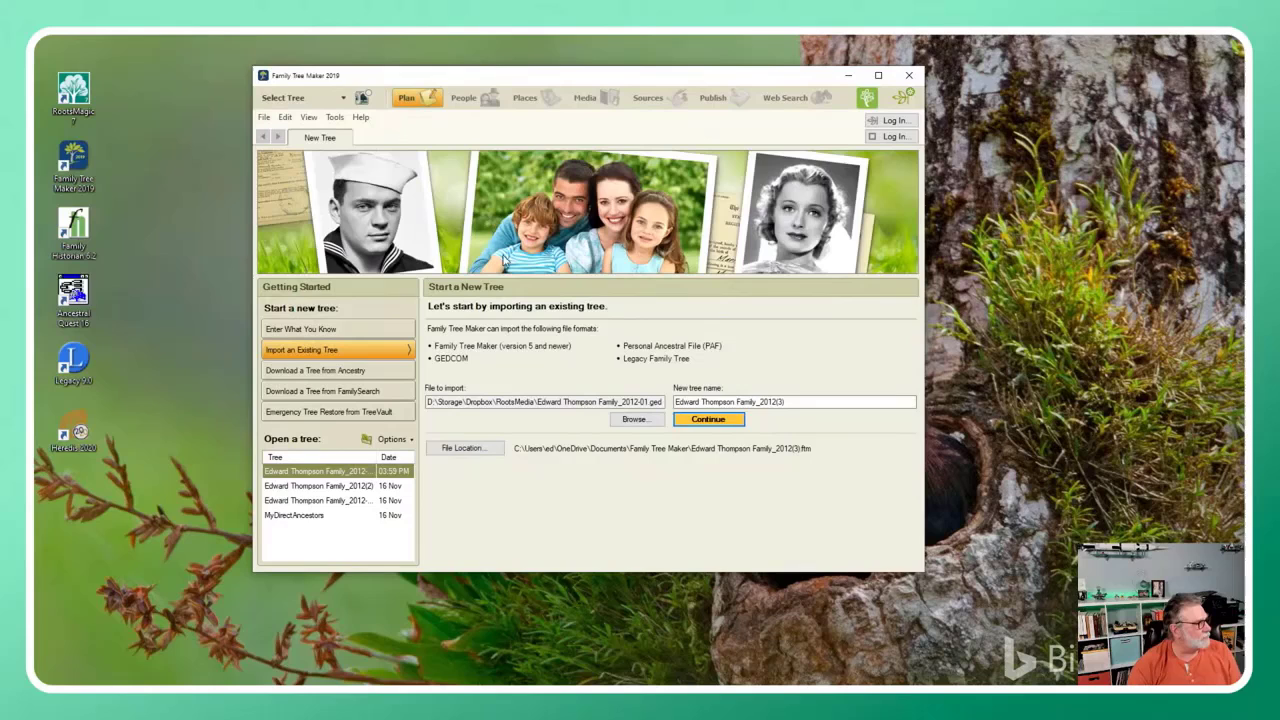
click(725, 424)
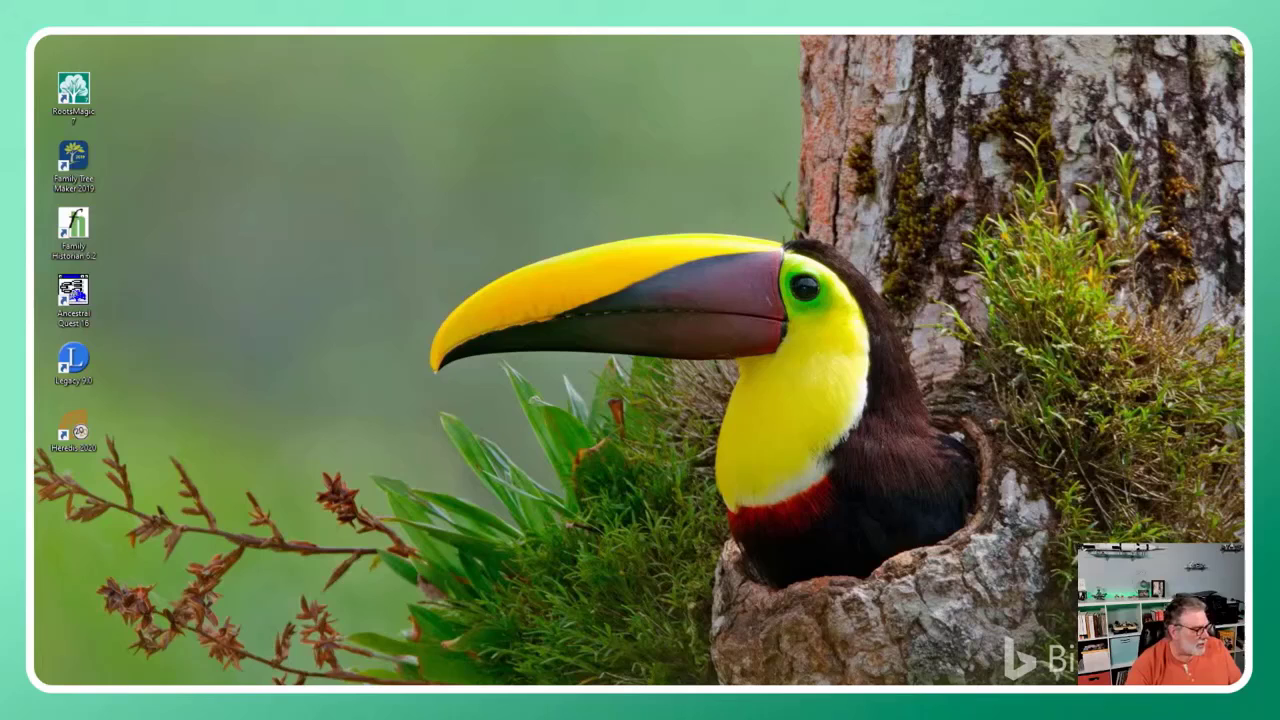
Close Family Historian, Ancestral Quest (accepting its backup) and Heredis from the taskbar.
right_click(831, 686)
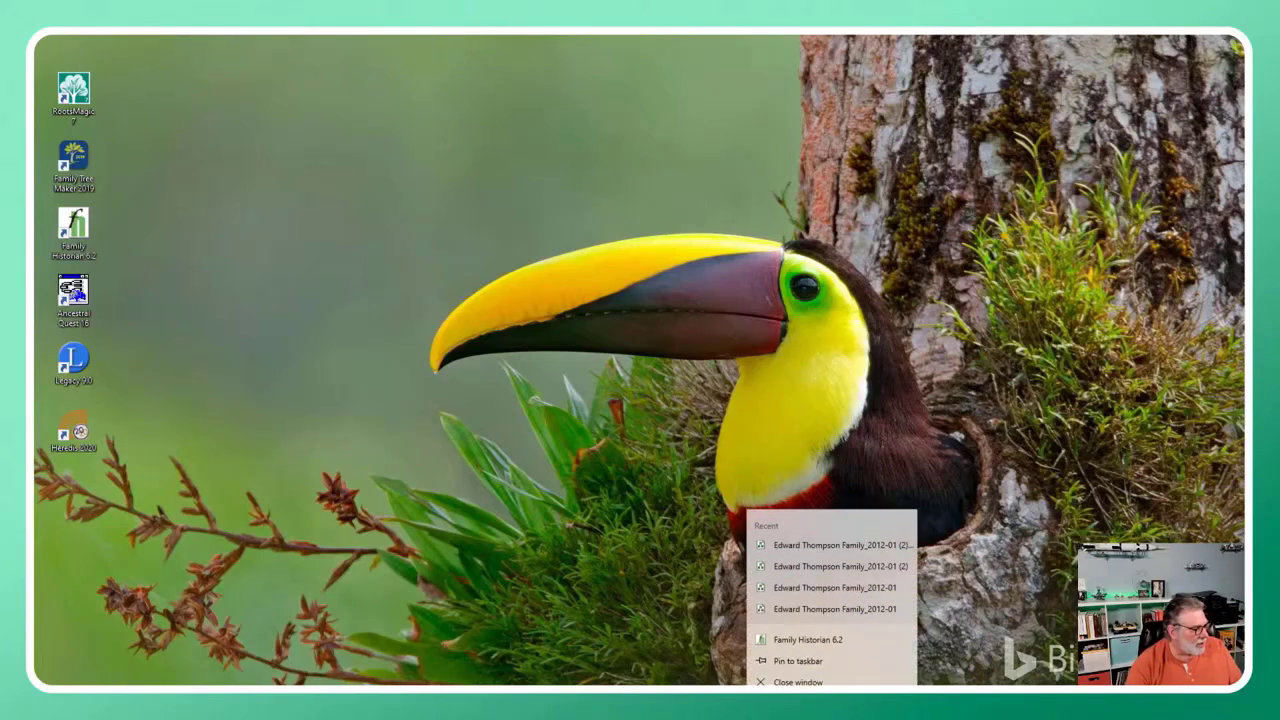
click(812, 679)
right_click(765, 686)
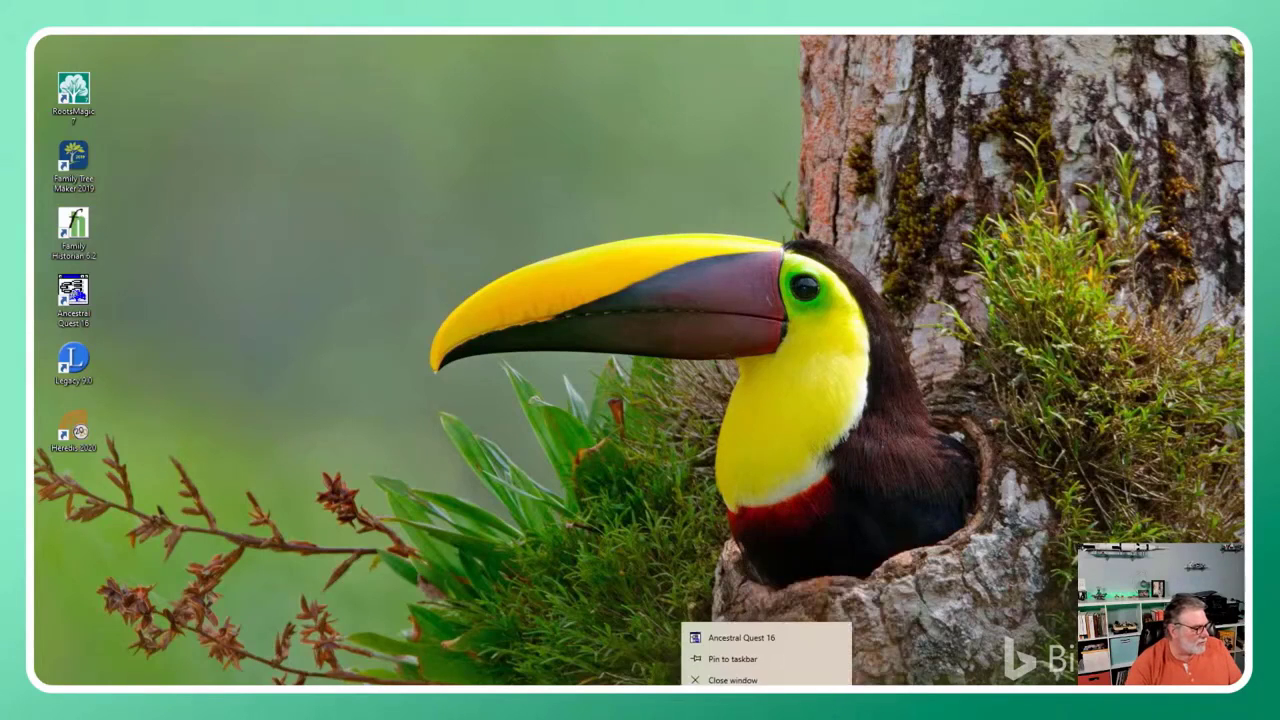
click(740, 680)
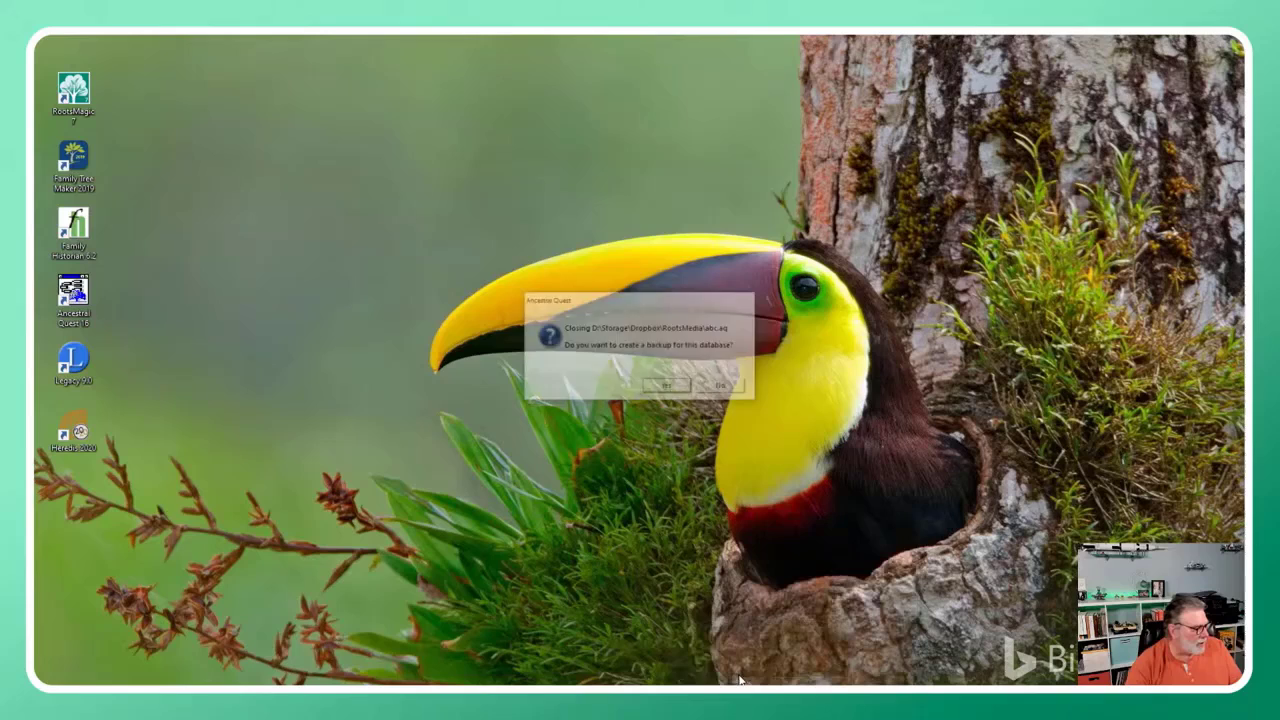
click(668, 387)
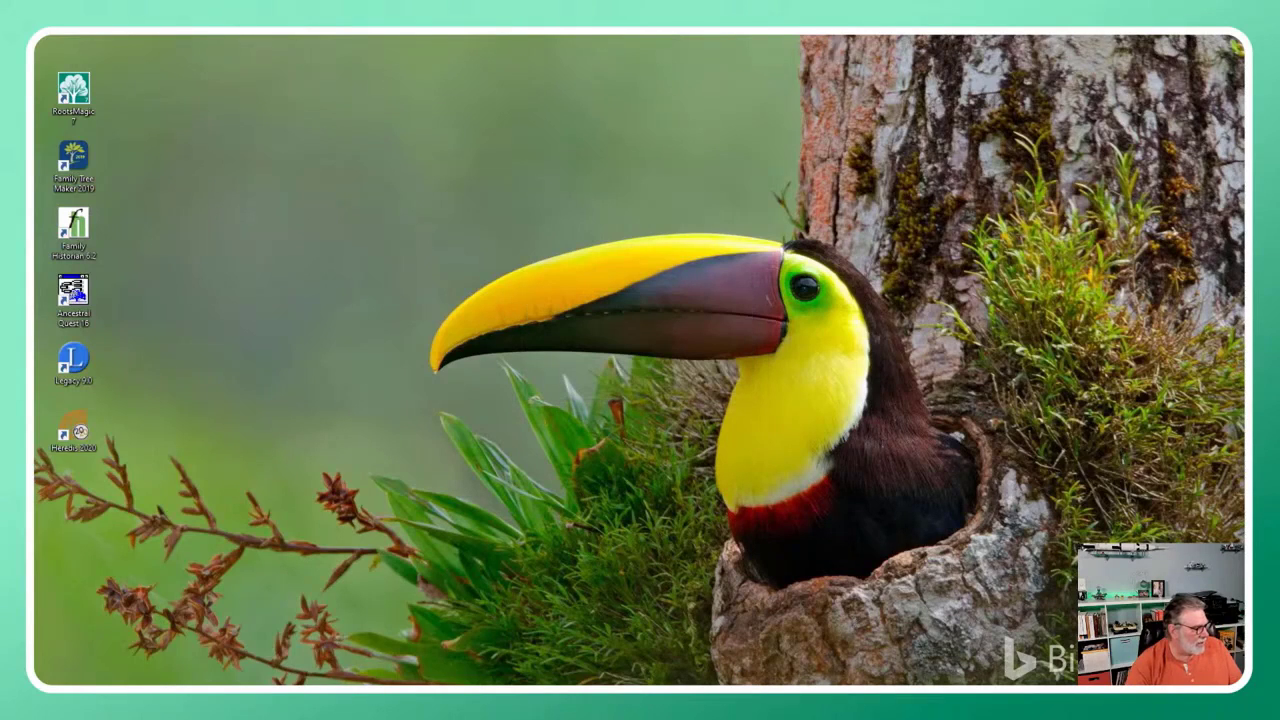
right_click(710, 686)
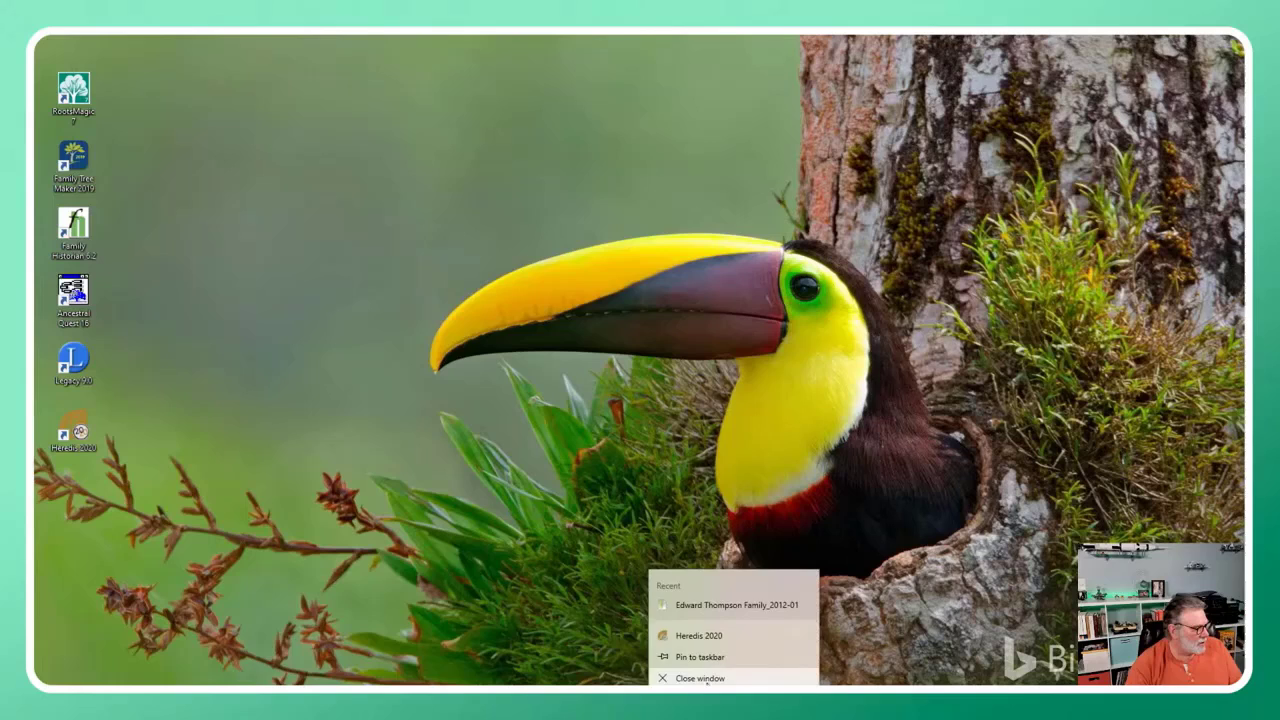
click(709, 680)
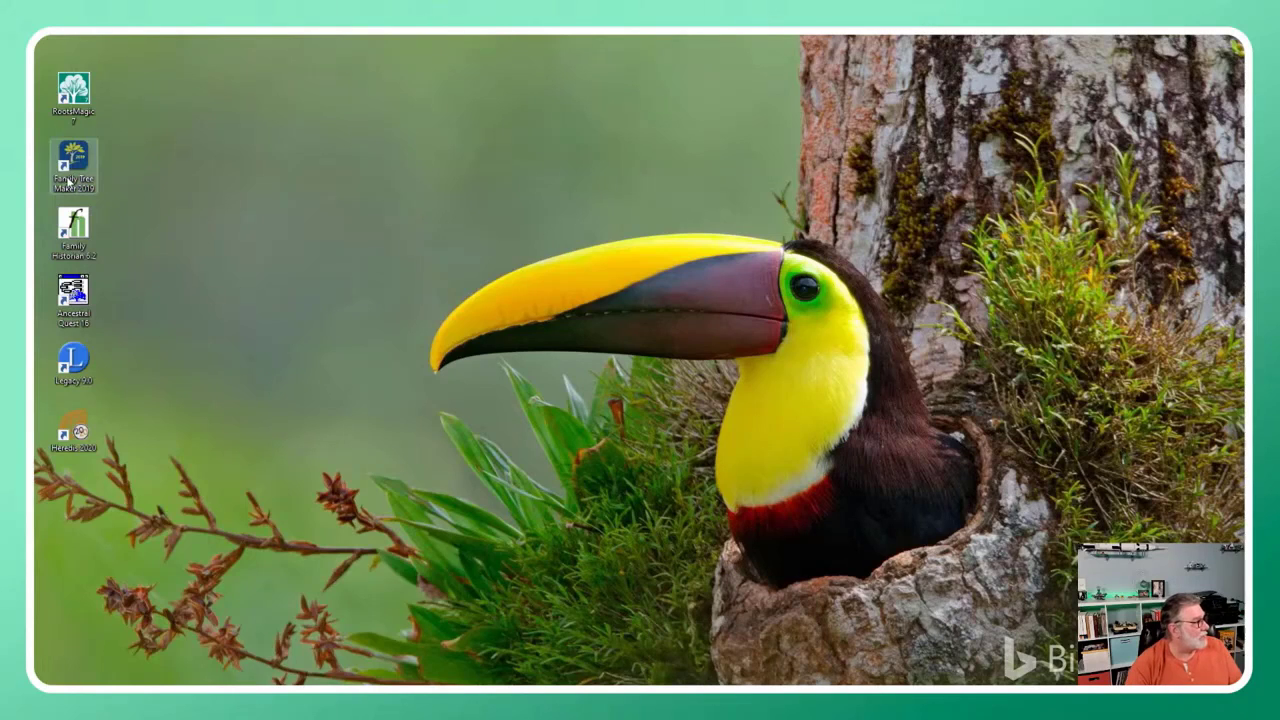
Relaunch Family Tree Maker 2019, dismiss the improper shutdown warning, and reposition its window.
double_click(75, 158)
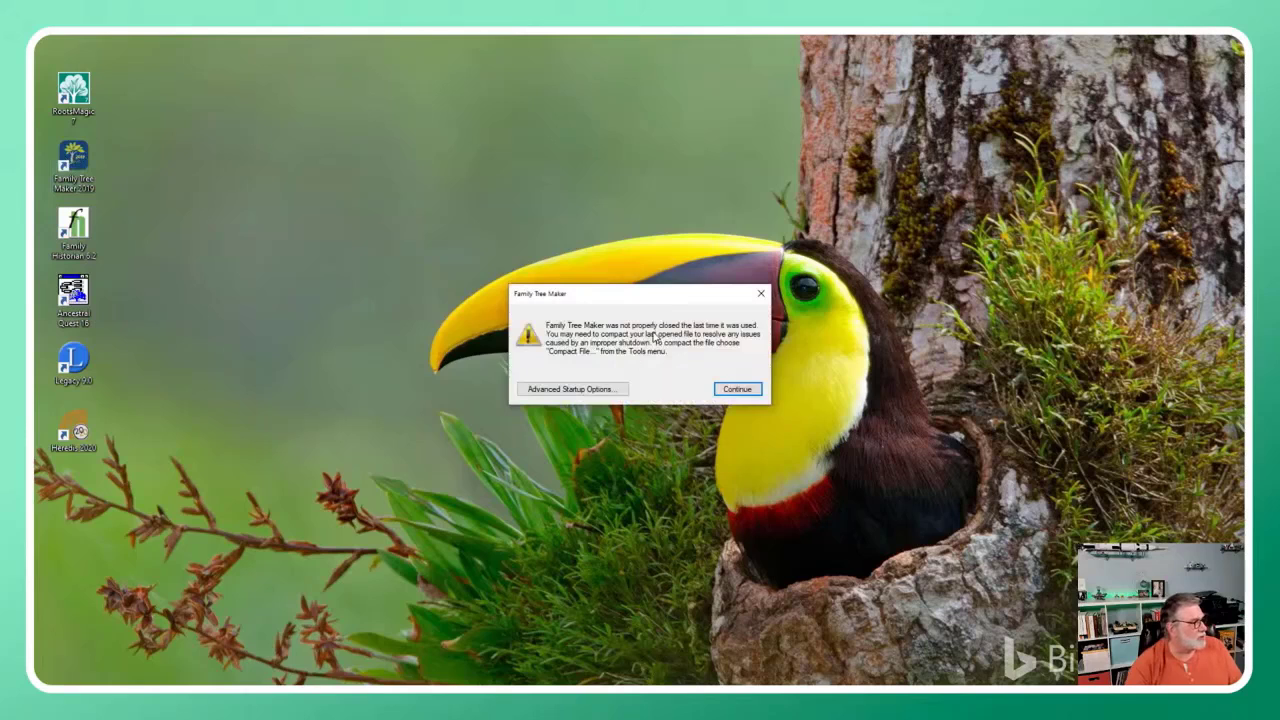
click(758, 394)
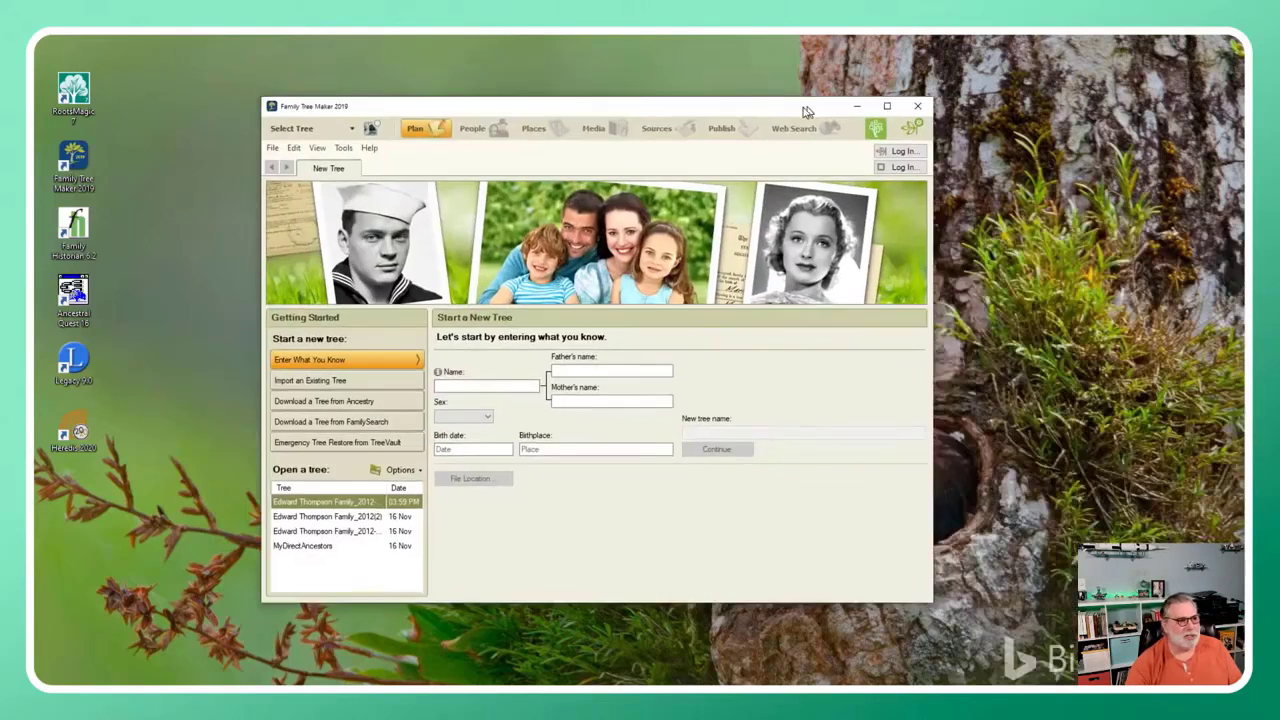
drag(802, 106, 896, 102)
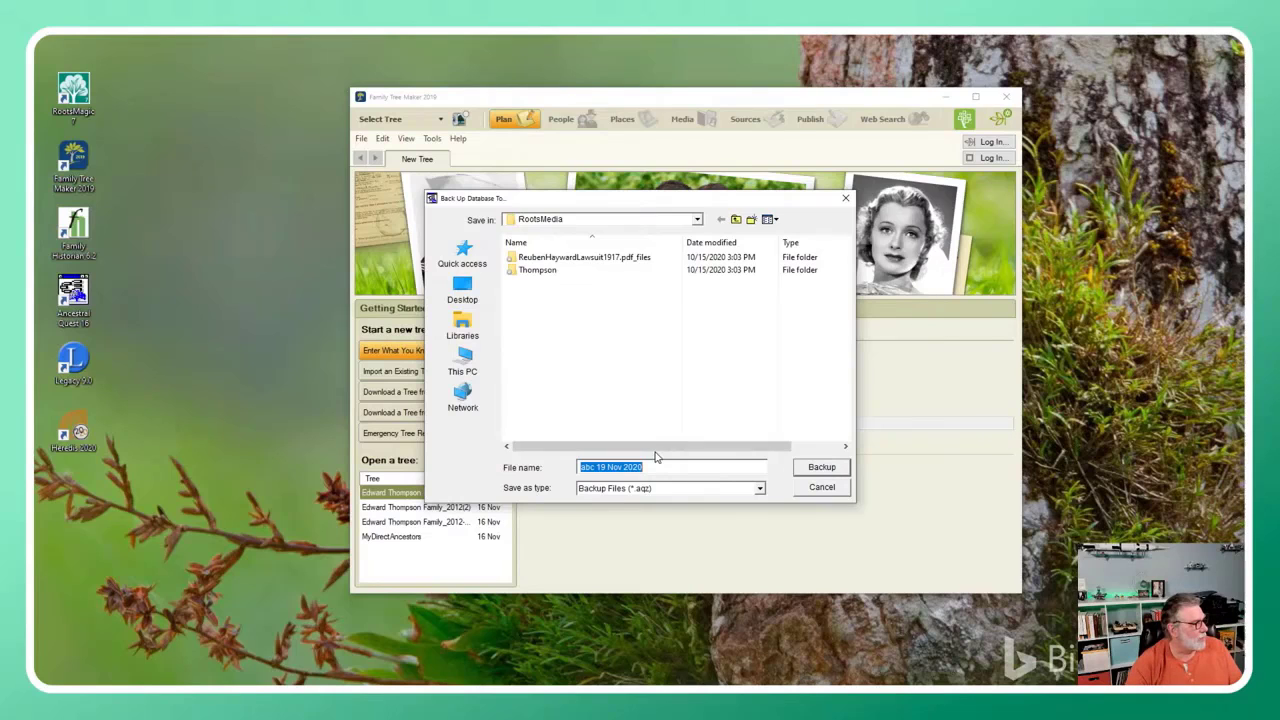
click(826, 489)
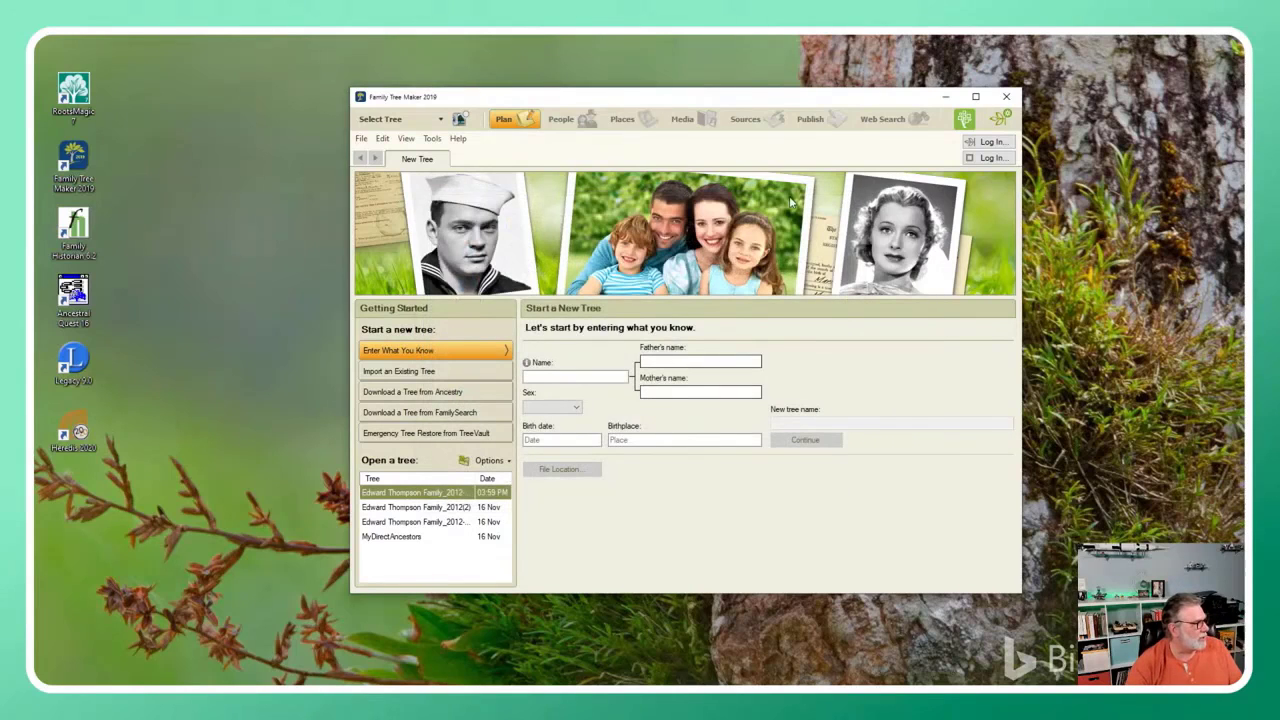
drag(749, 97, 617, 26)
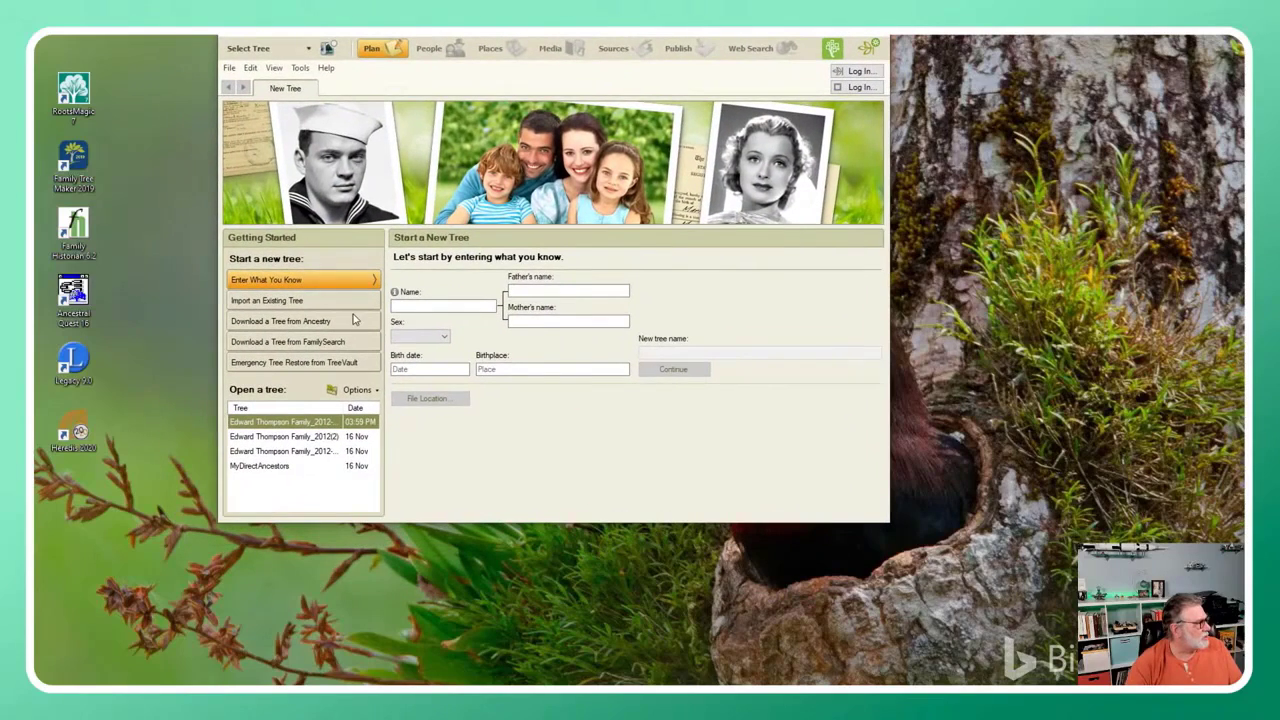
click(326, 301)
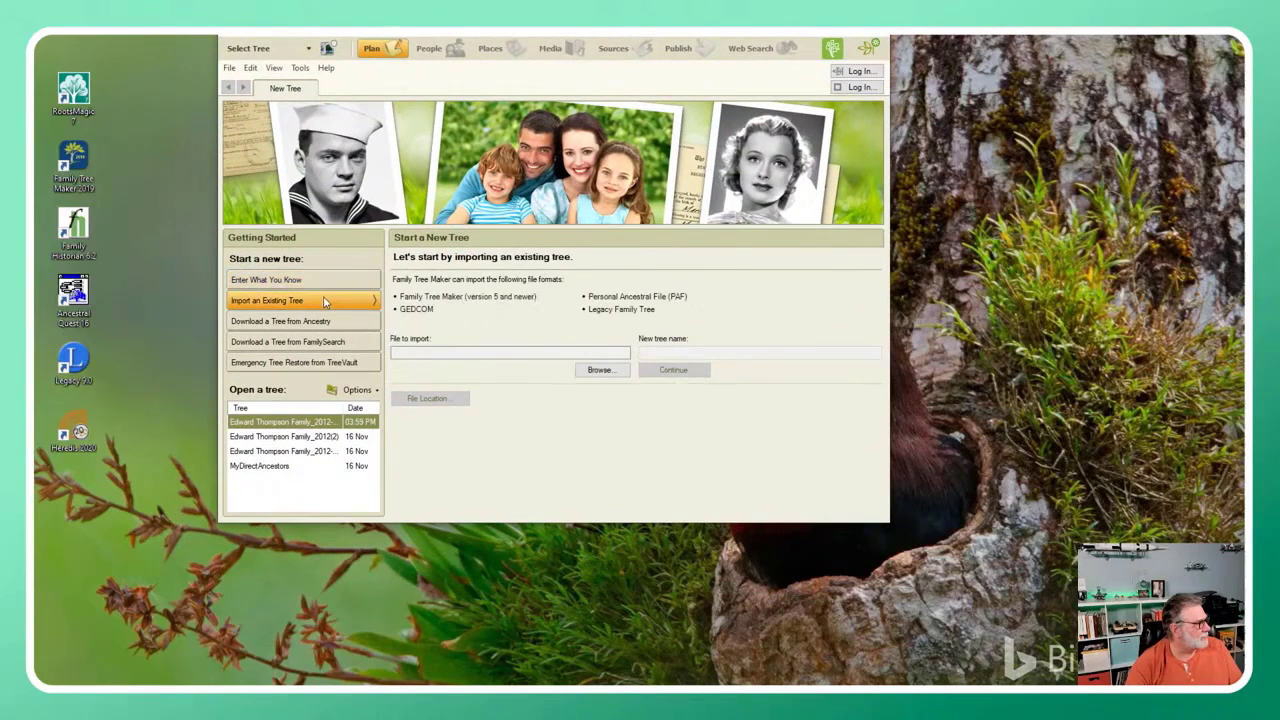
click(596, 369)
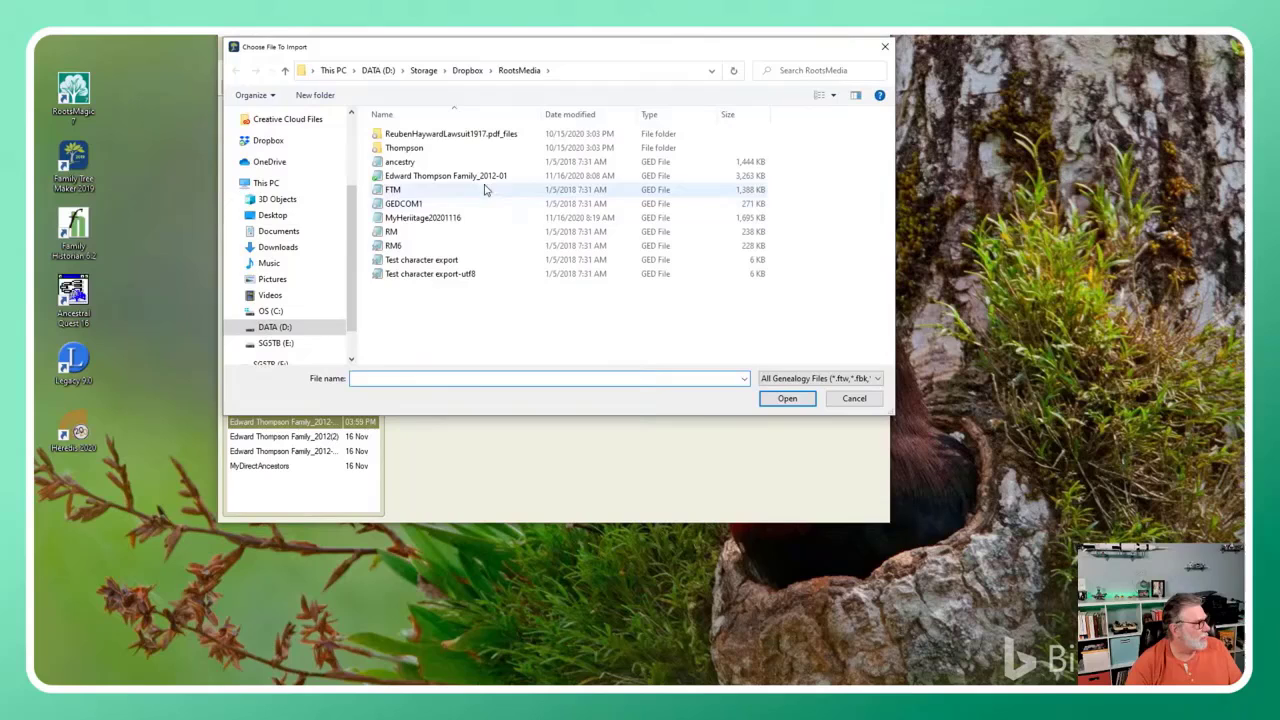
double_click(476, 180)
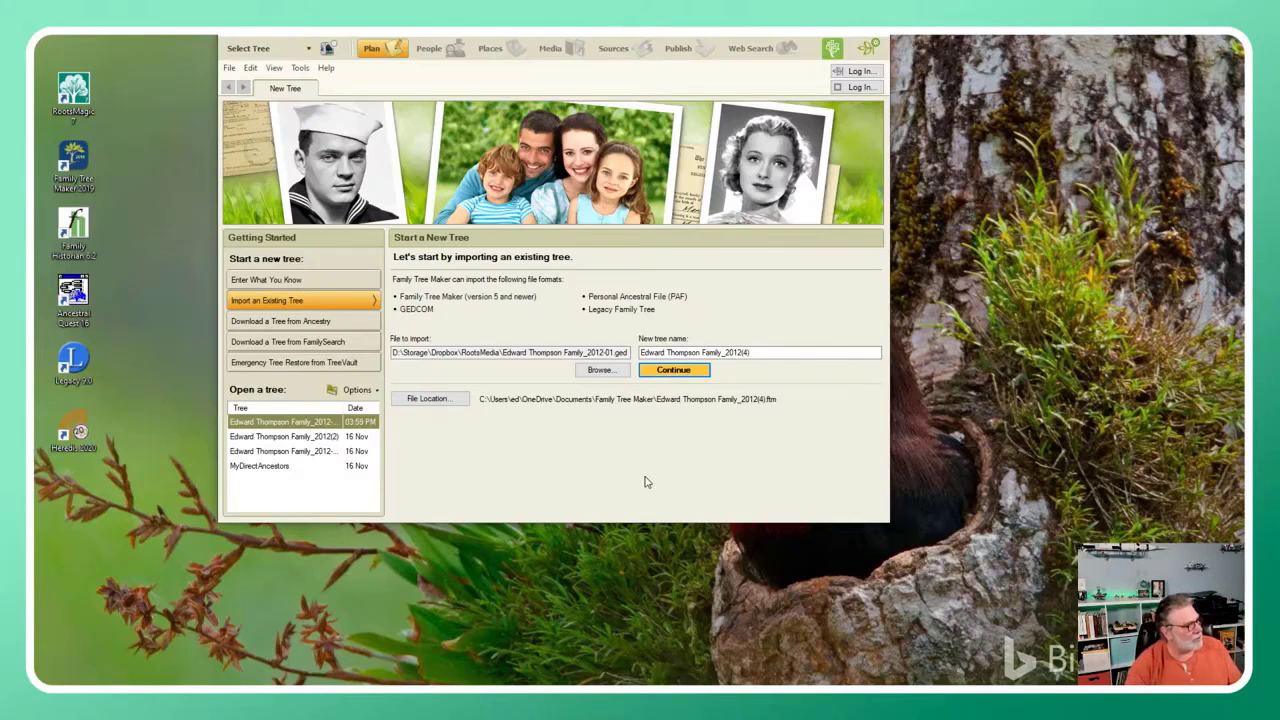
click(697, 372)
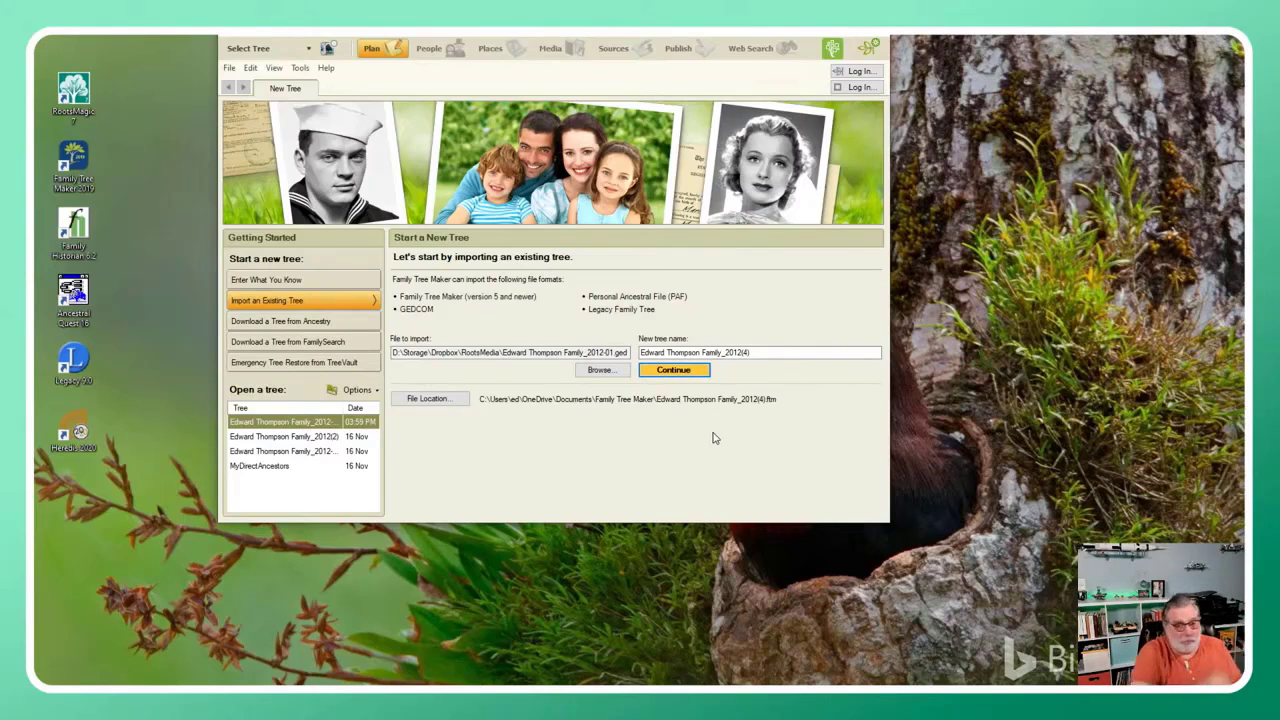
click(673, 377)
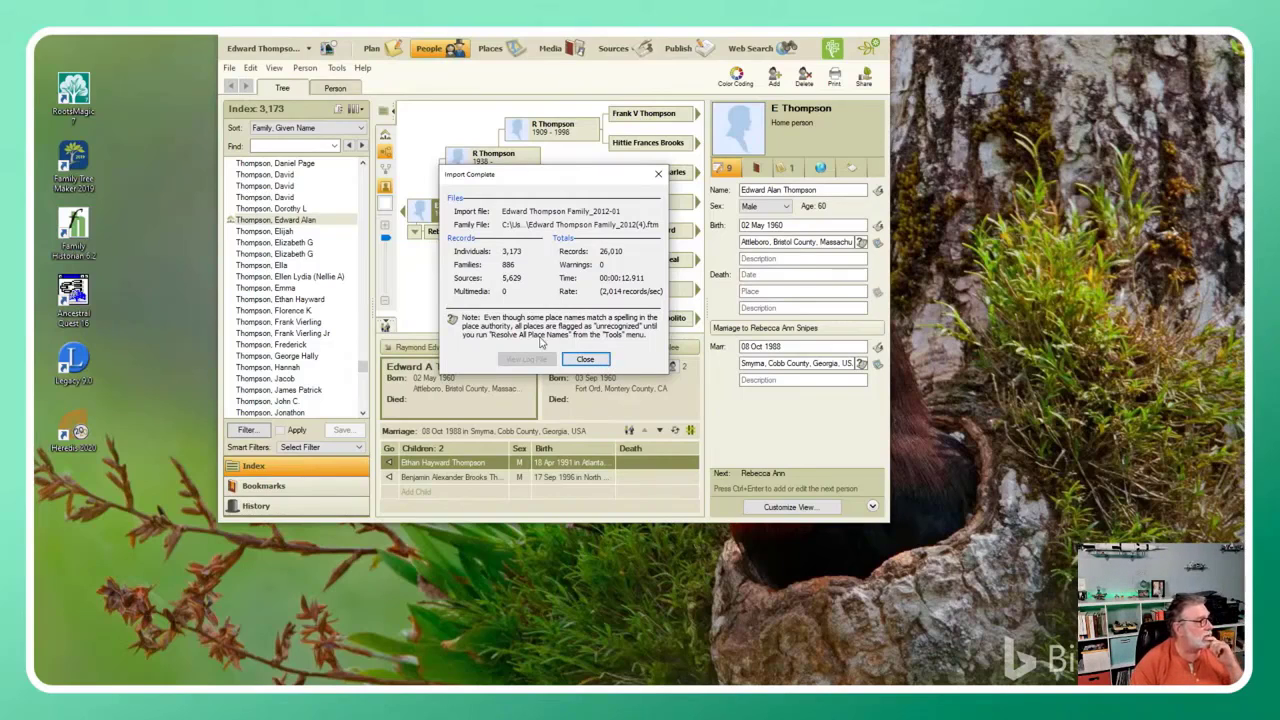
click(594, 362)
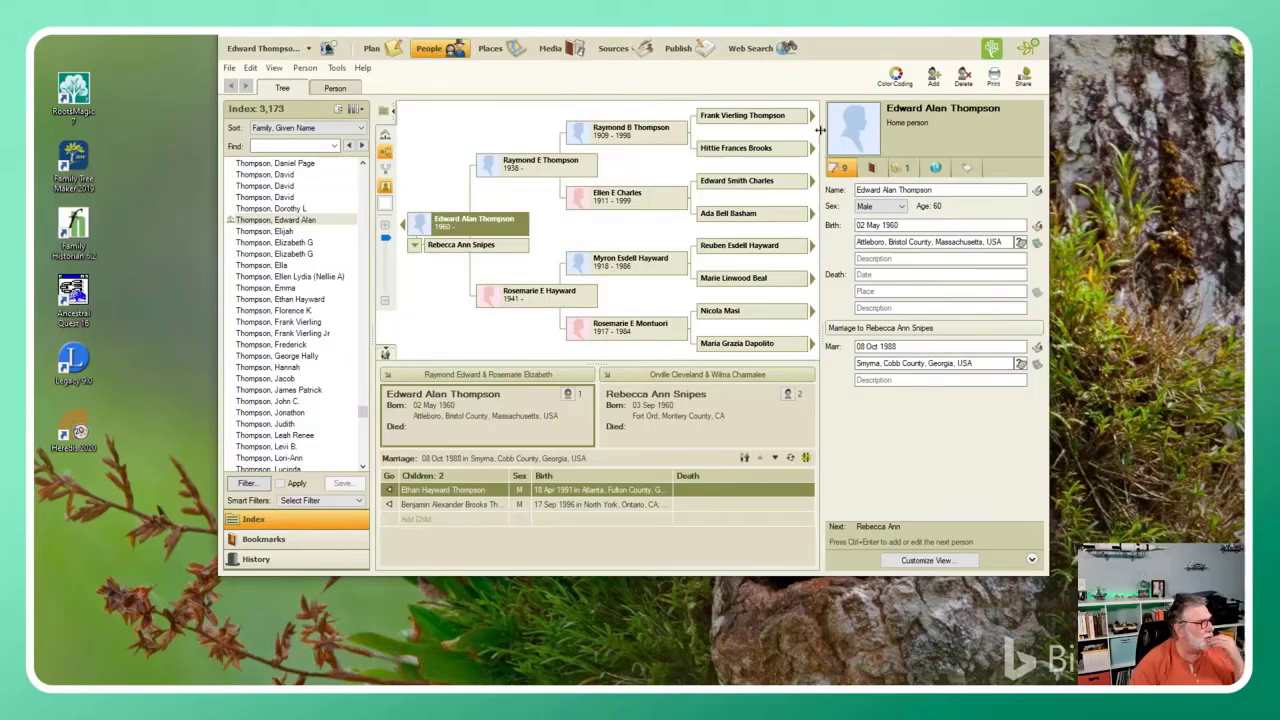
click(812, 116)
click(812, 117)
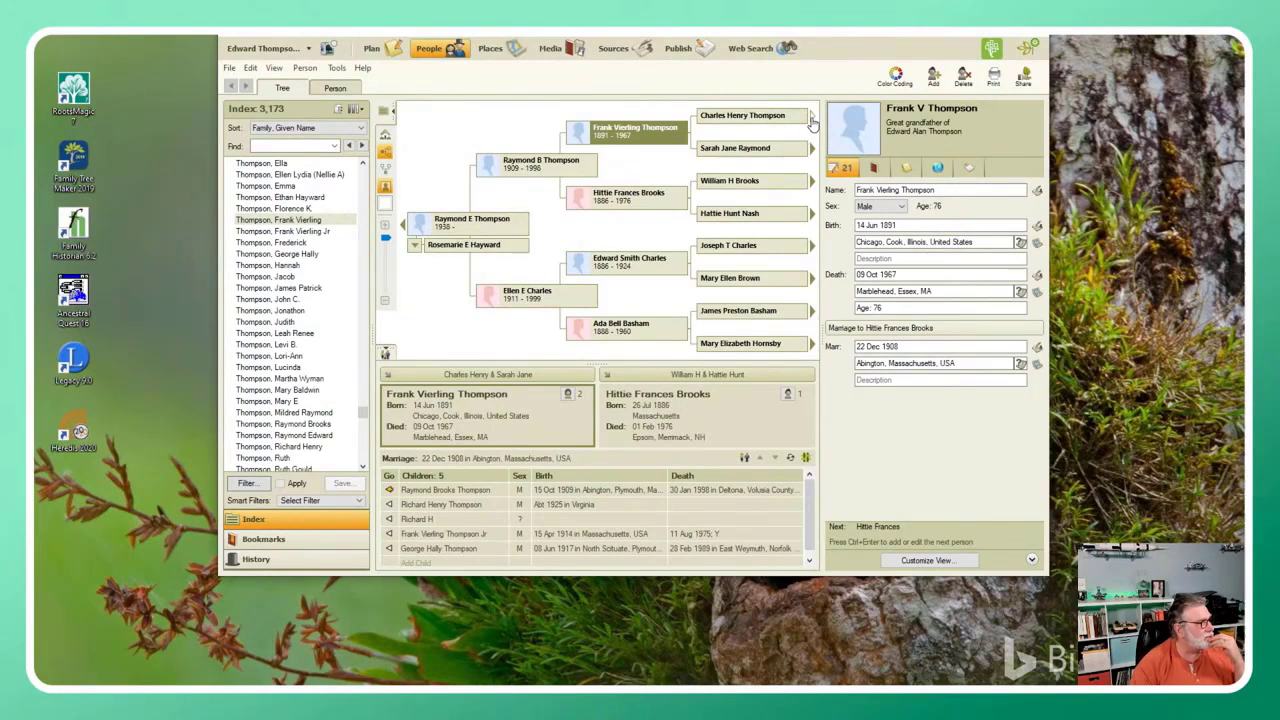
click(812, 117)
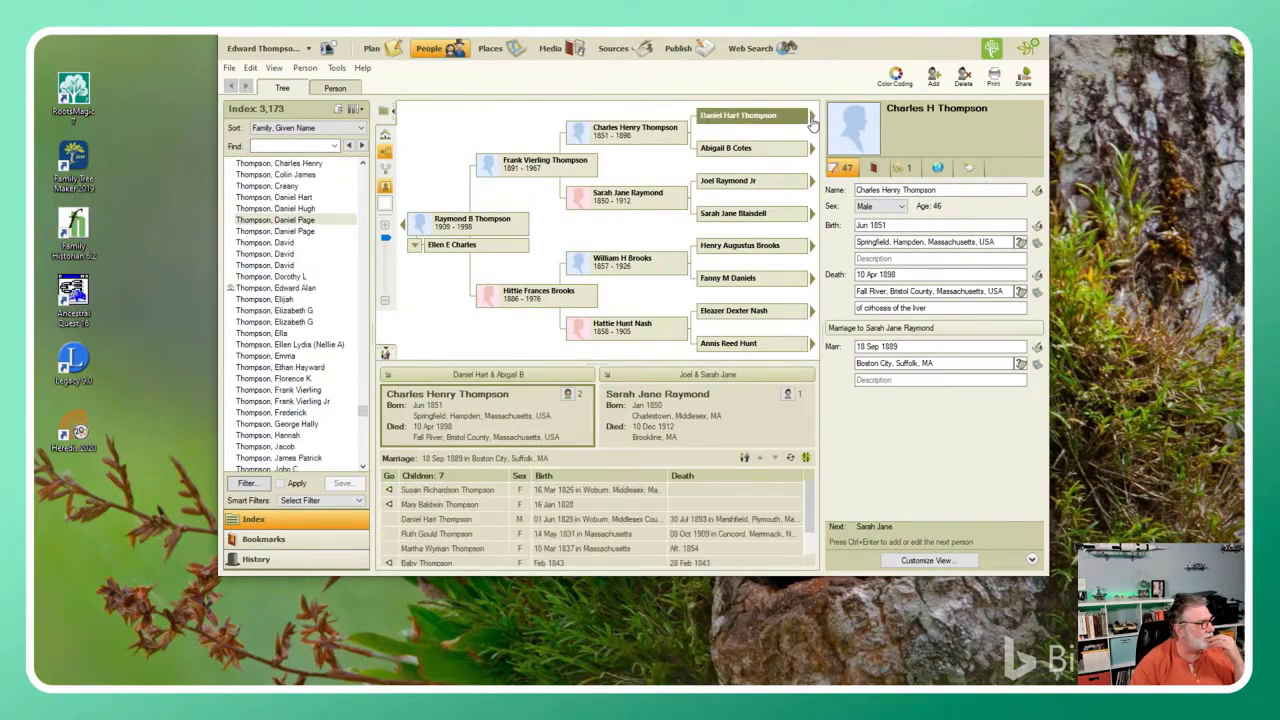
click(810, 118)
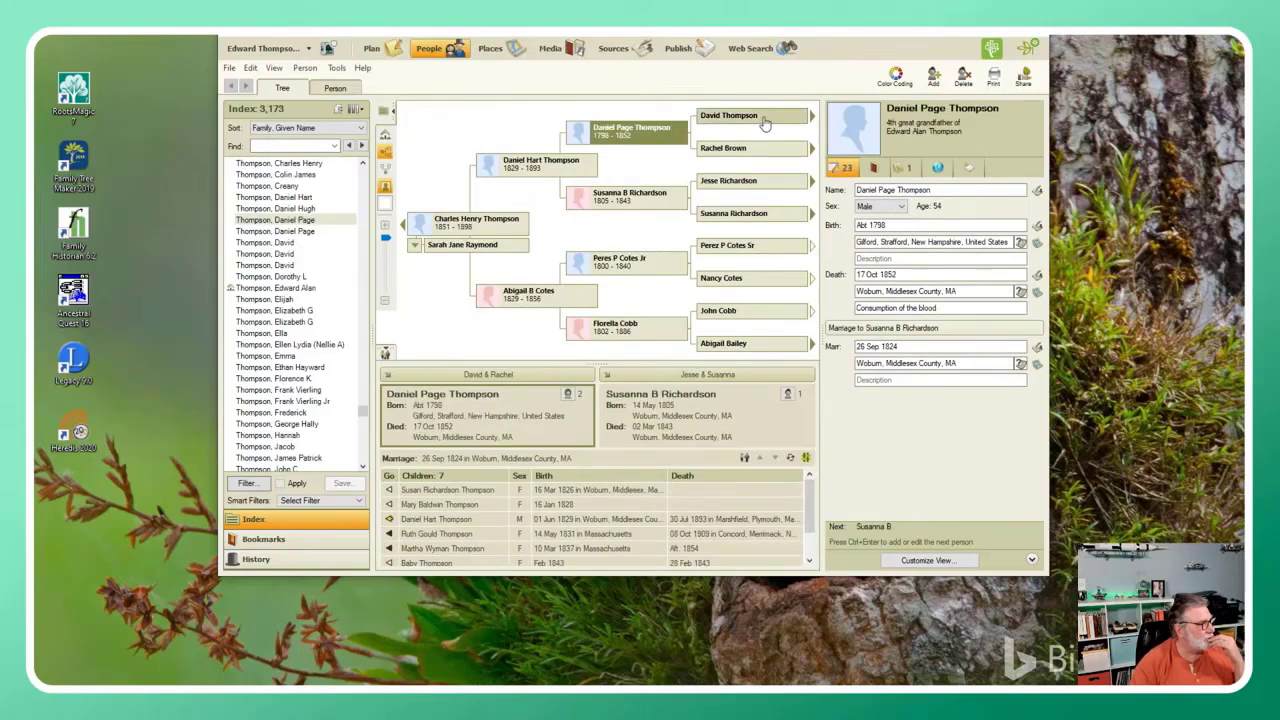
double_click(766, 120)
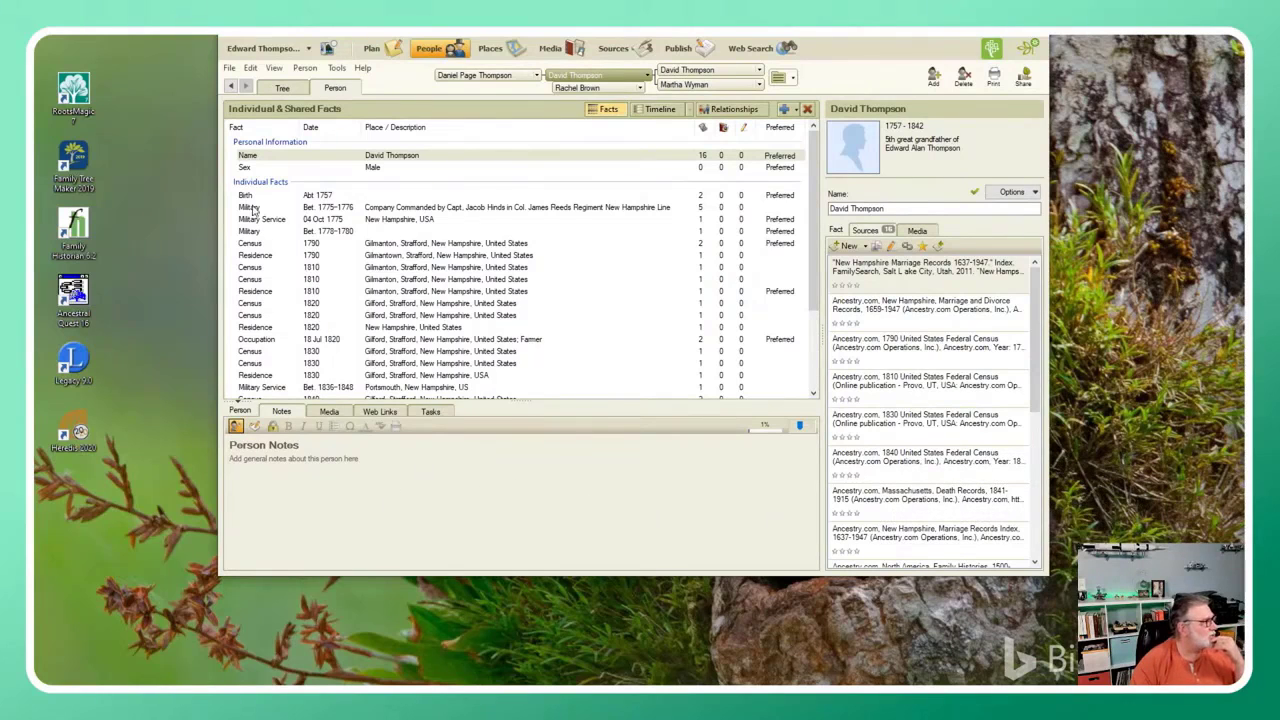
Review David Thompson's Revolutionary War Rolls and U.S. Pensioners sources, then go to the Sources workspace.
scroll(288, 273, down, 3)
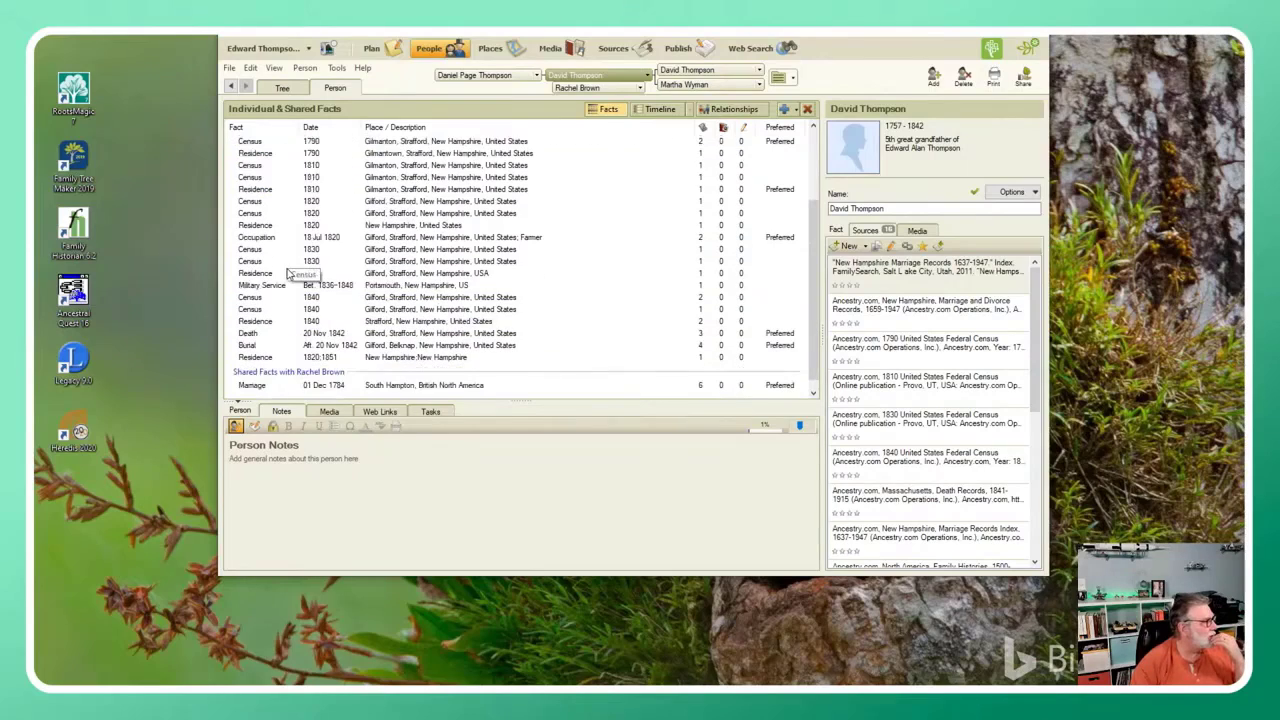
scroll(288, 285, up, 3)
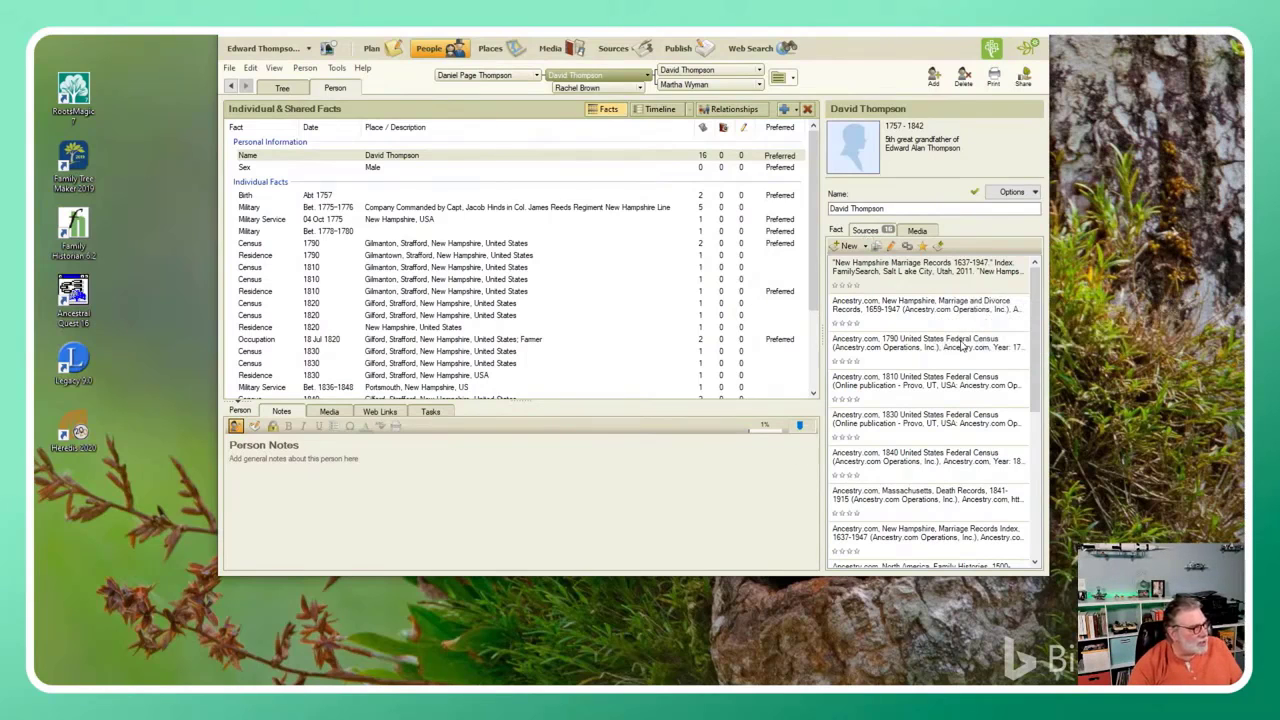
drag(1025, 323, 1030, 494)
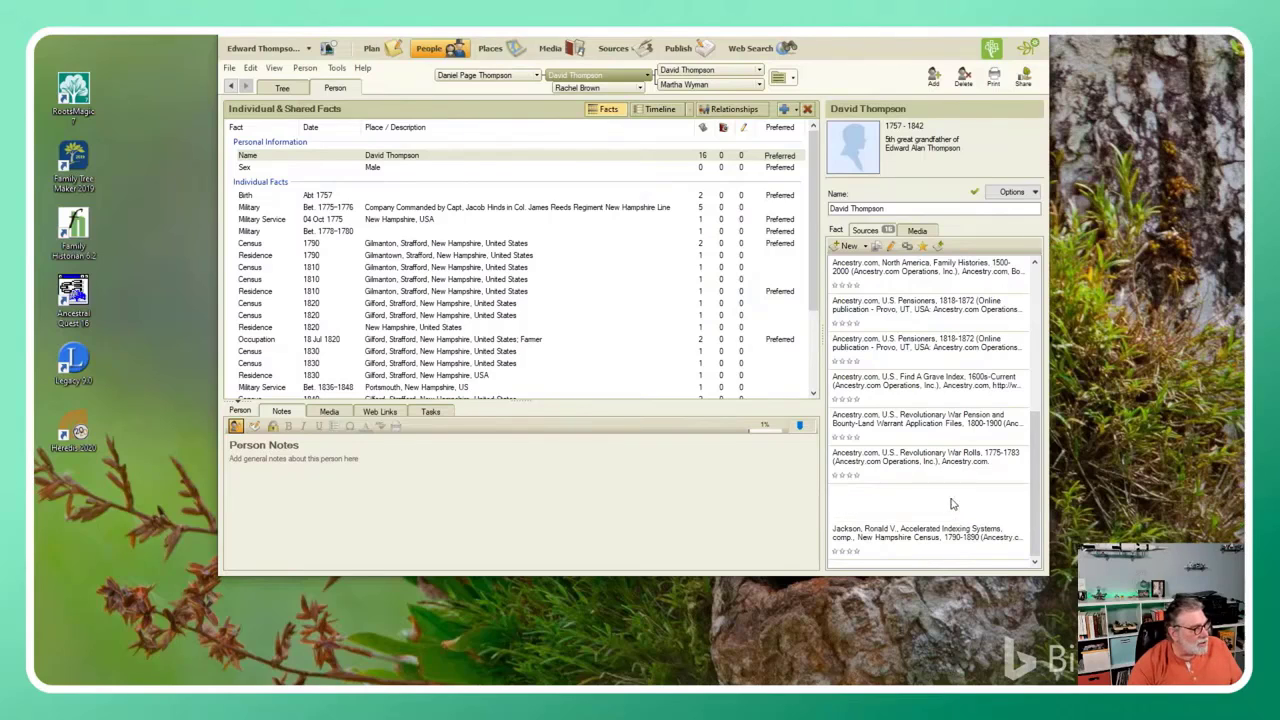
click(953, 503)
click(960, 469)
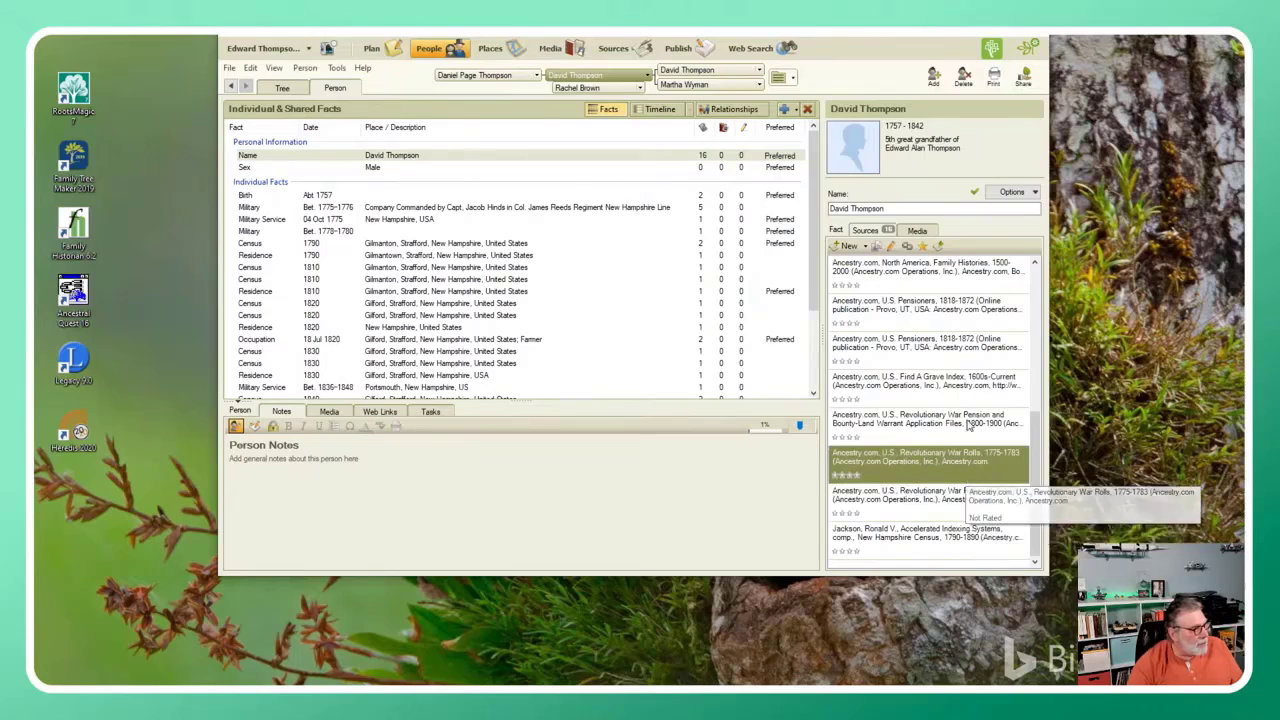
click(930, 355)
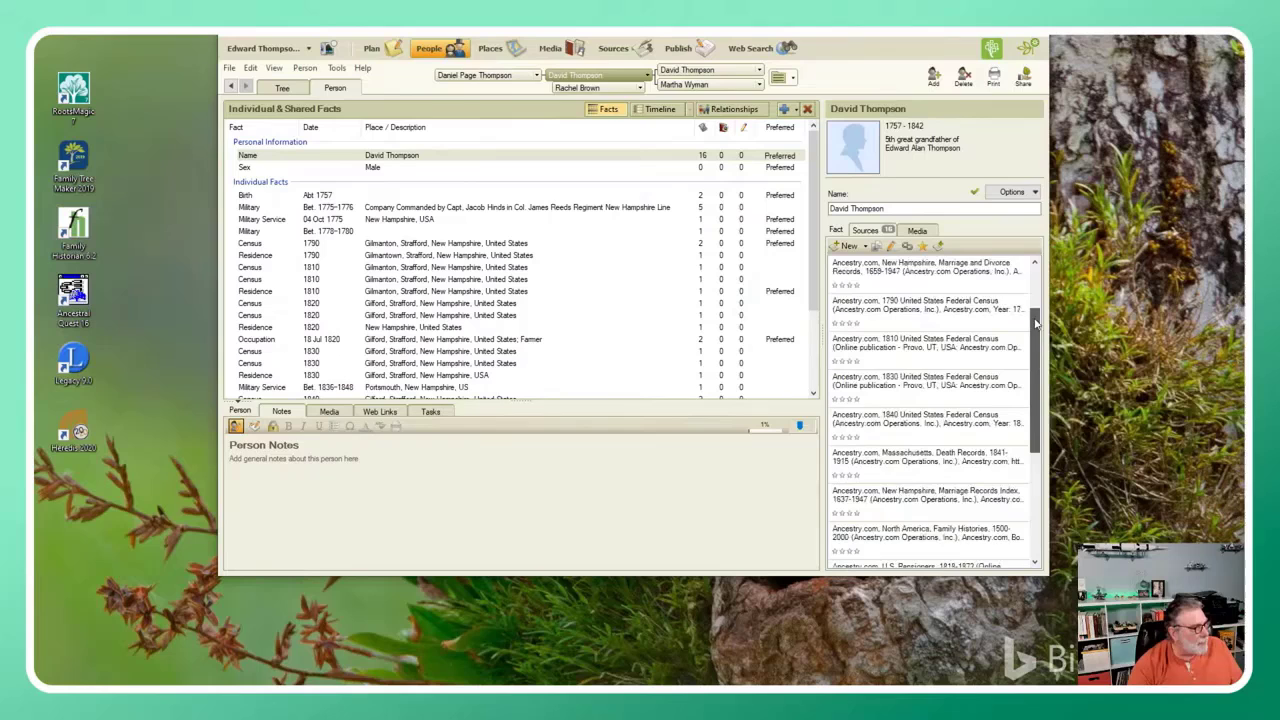
click(622, 55)
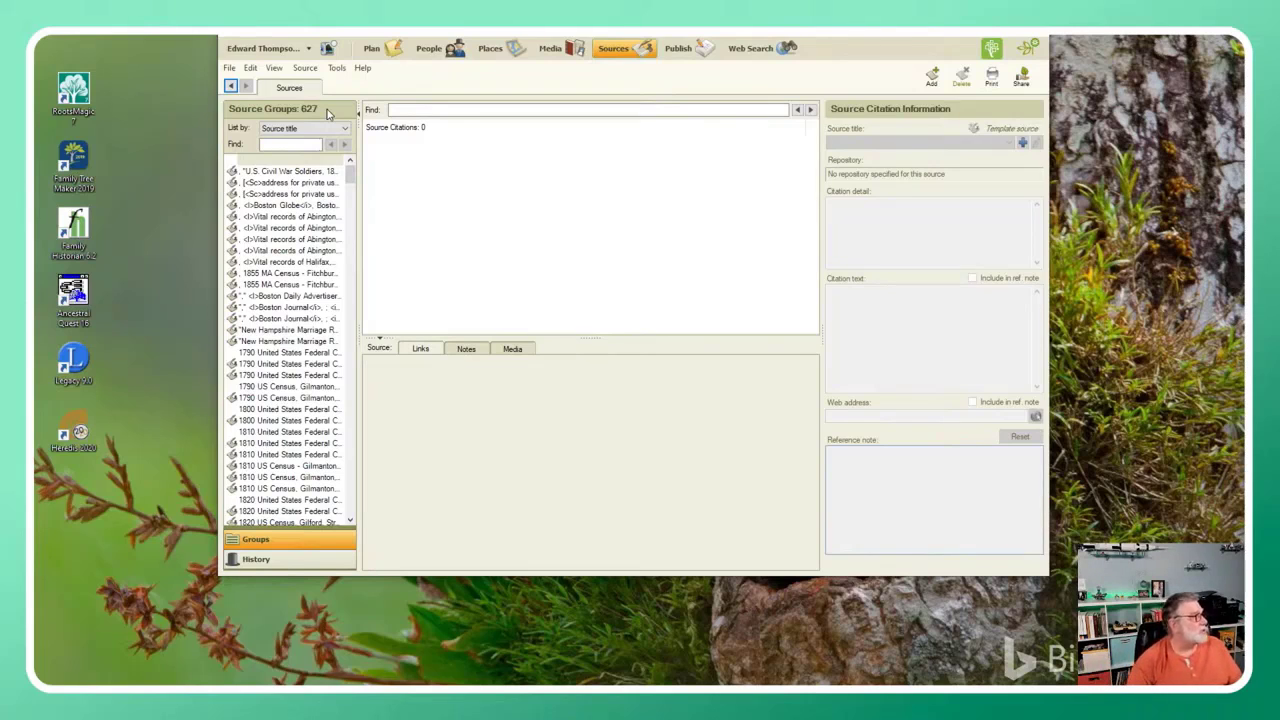
Widen the source list and inspect the interview, Abington vital records and both 1855 MA Census sources, selecting the reference note.
click(266, 183)
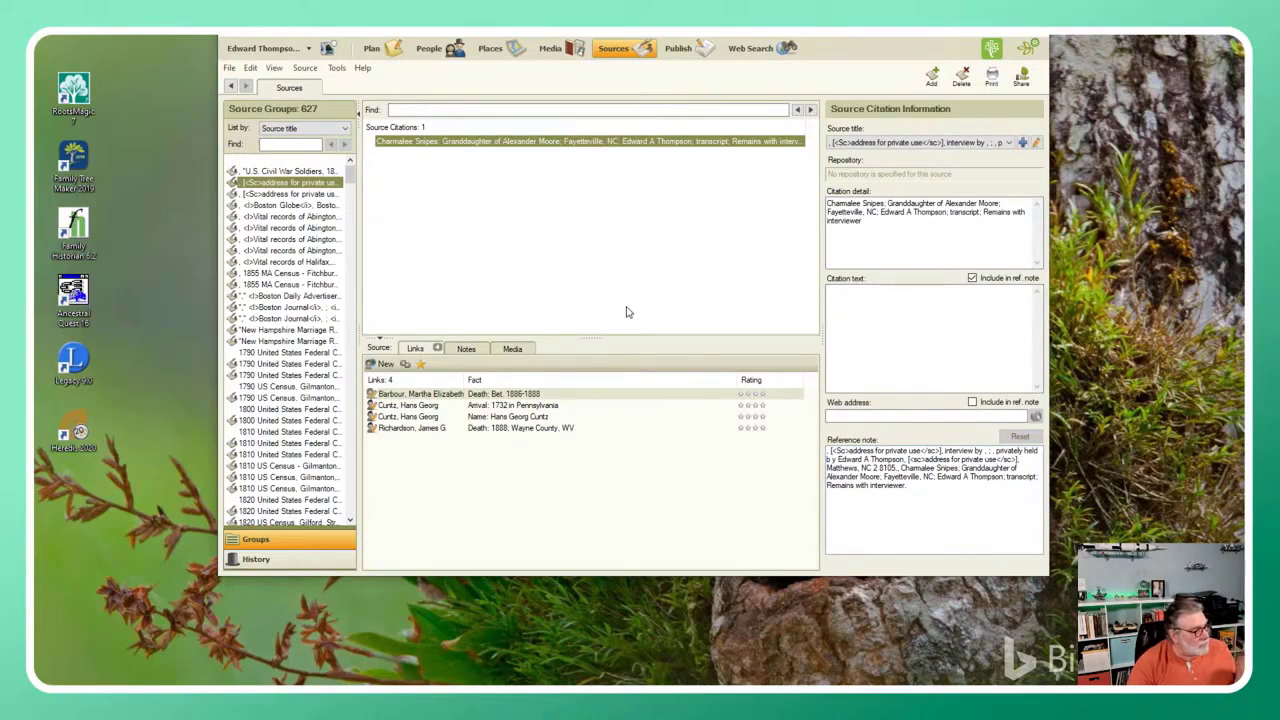
drag(360, 249, 511, 270)
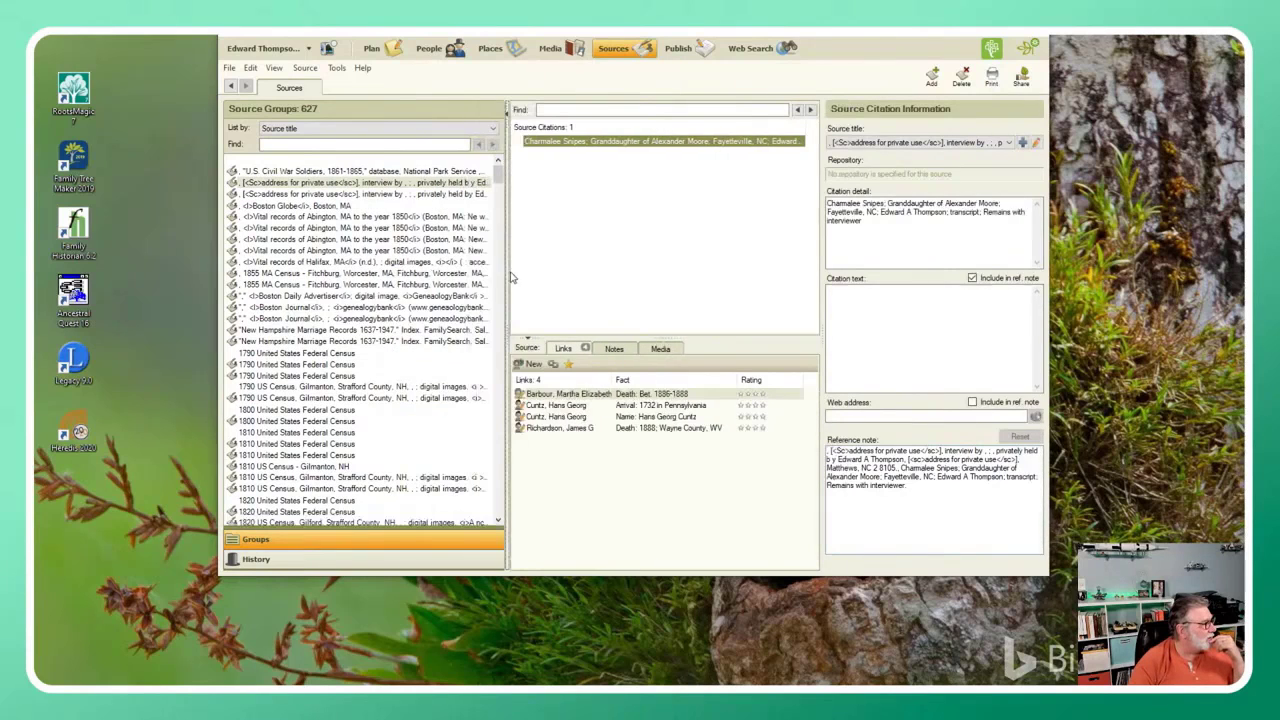
click(396, 218)
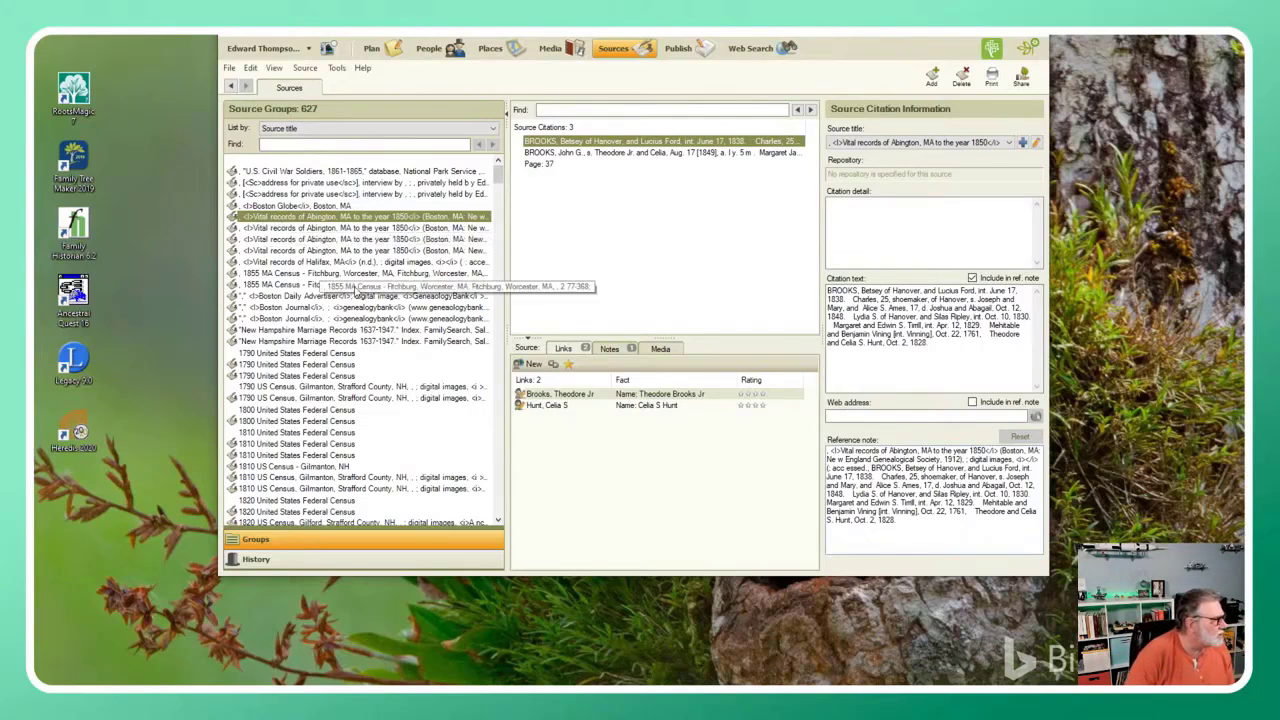
click(340, 274)
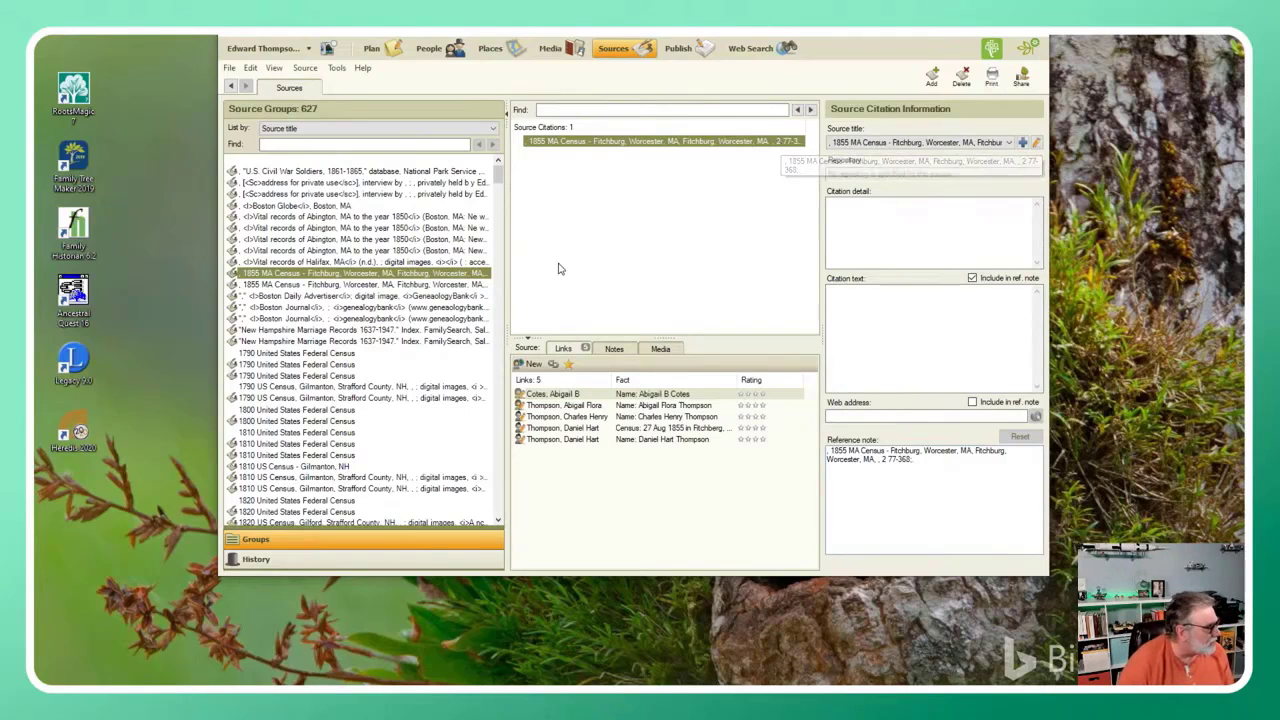
click(450, 286)
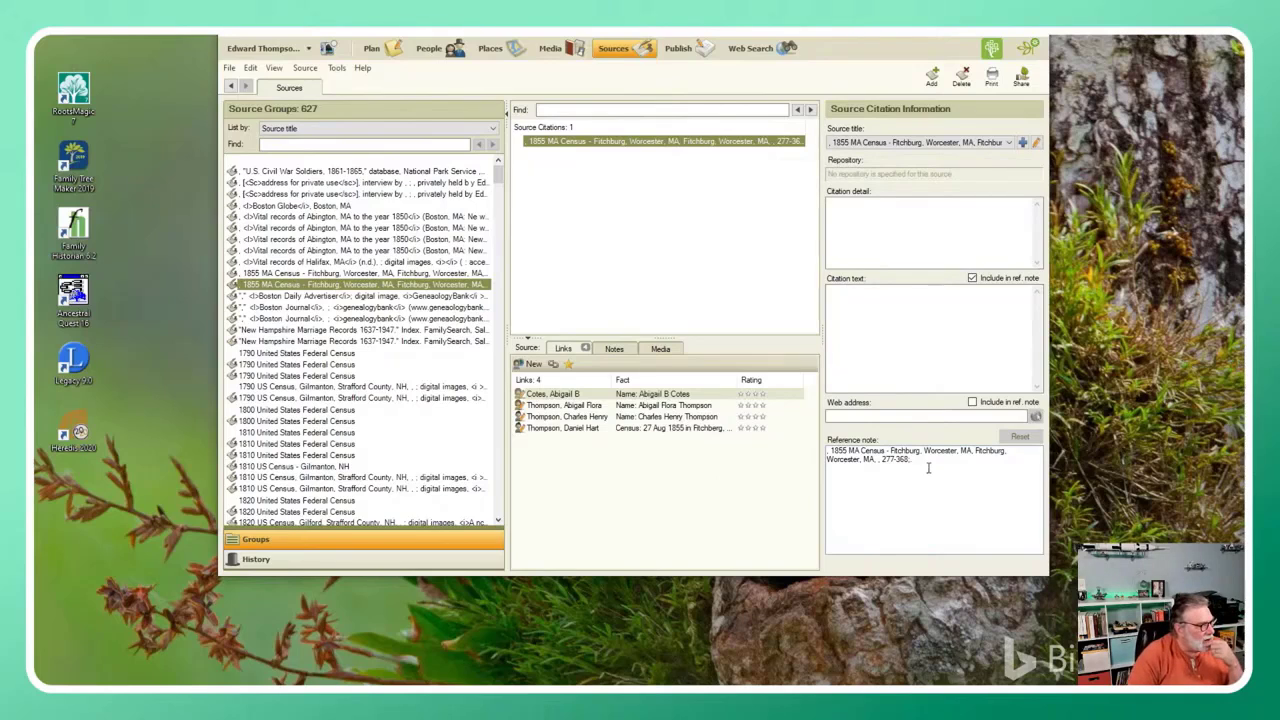
drag(925, 461, 816, 450)
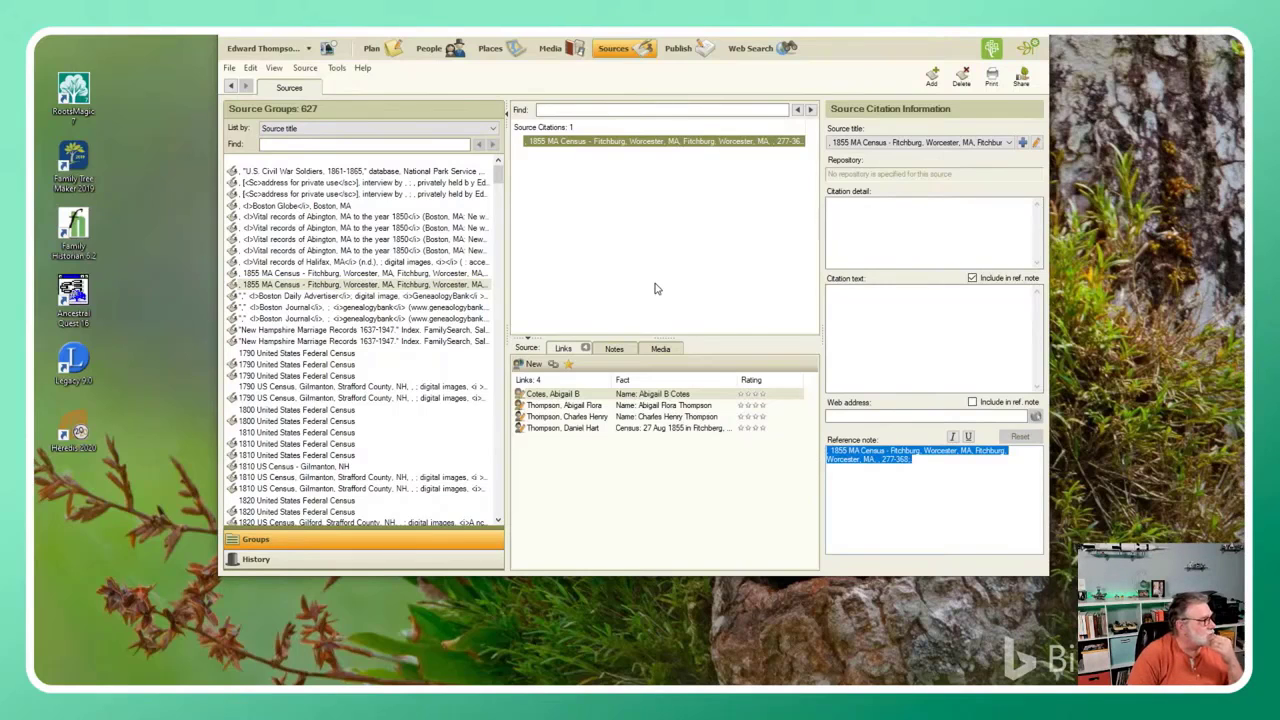
Switch the source list to group by Person, then back to Source title.
click(492, 129)
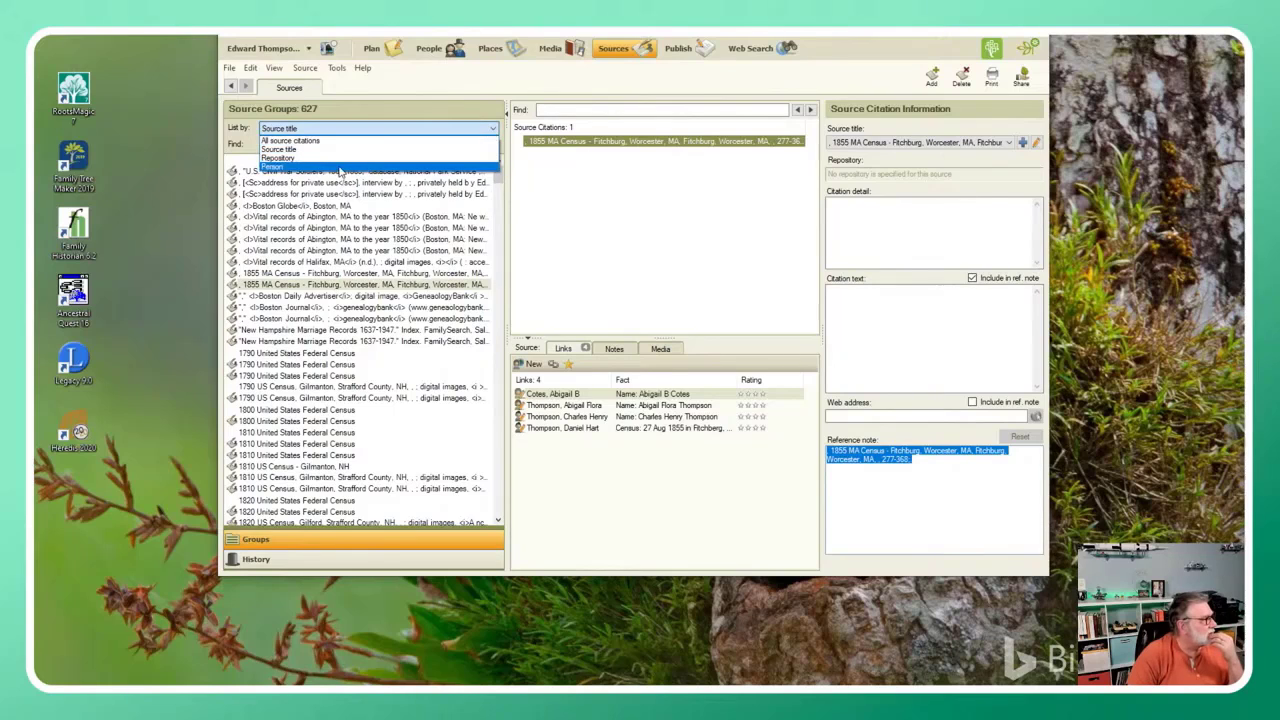
click(339, 167)
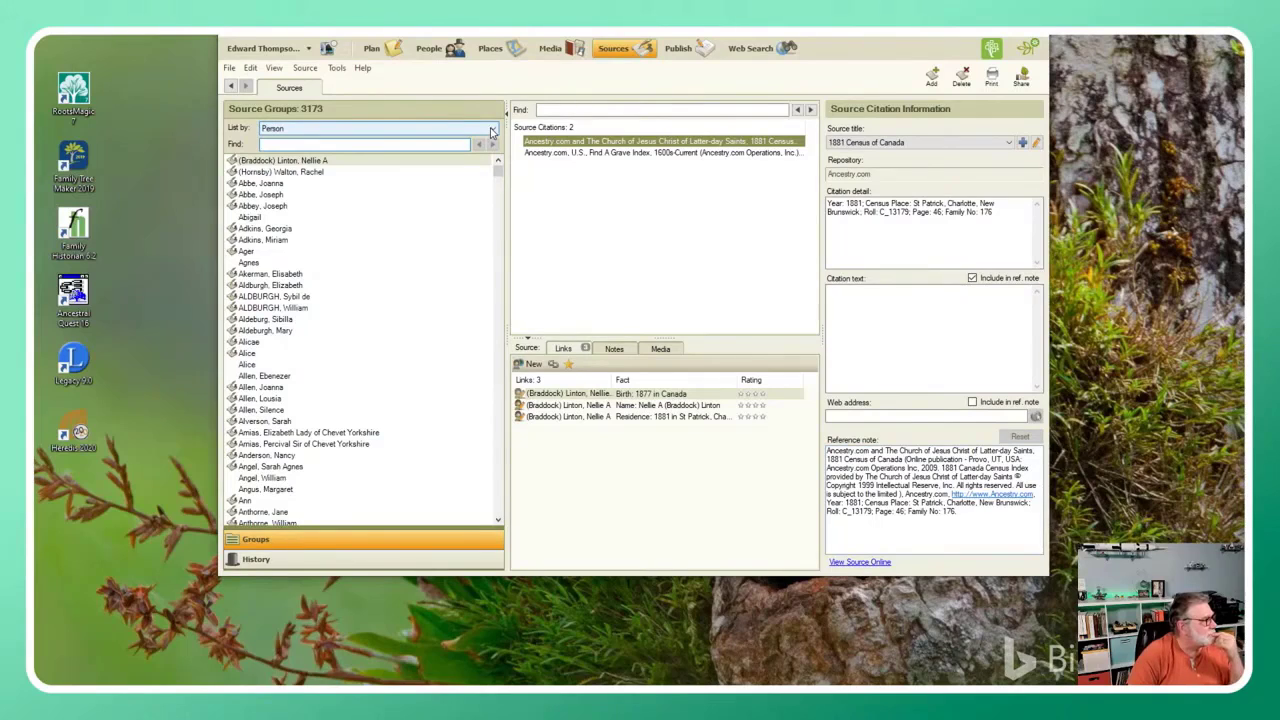
click(491, 131)
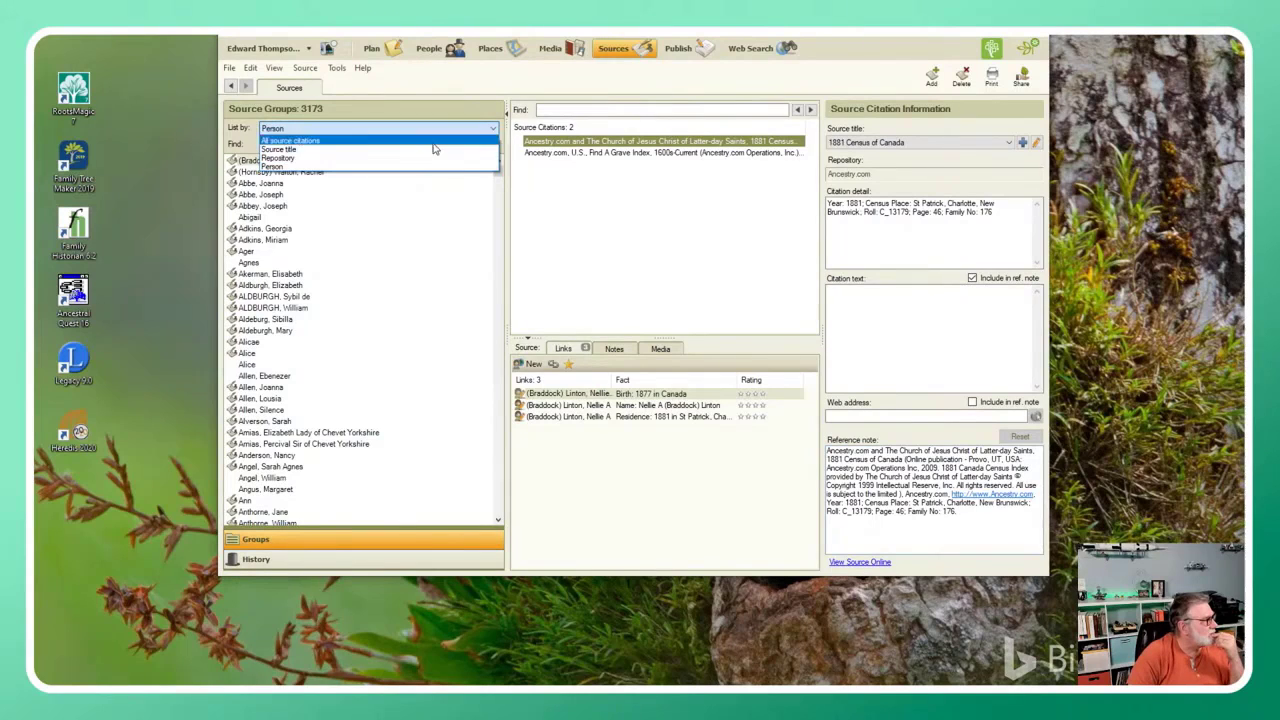
click(360, 142)
Look over the Source menu commands and dismiss it without running any.
click(305, 67)
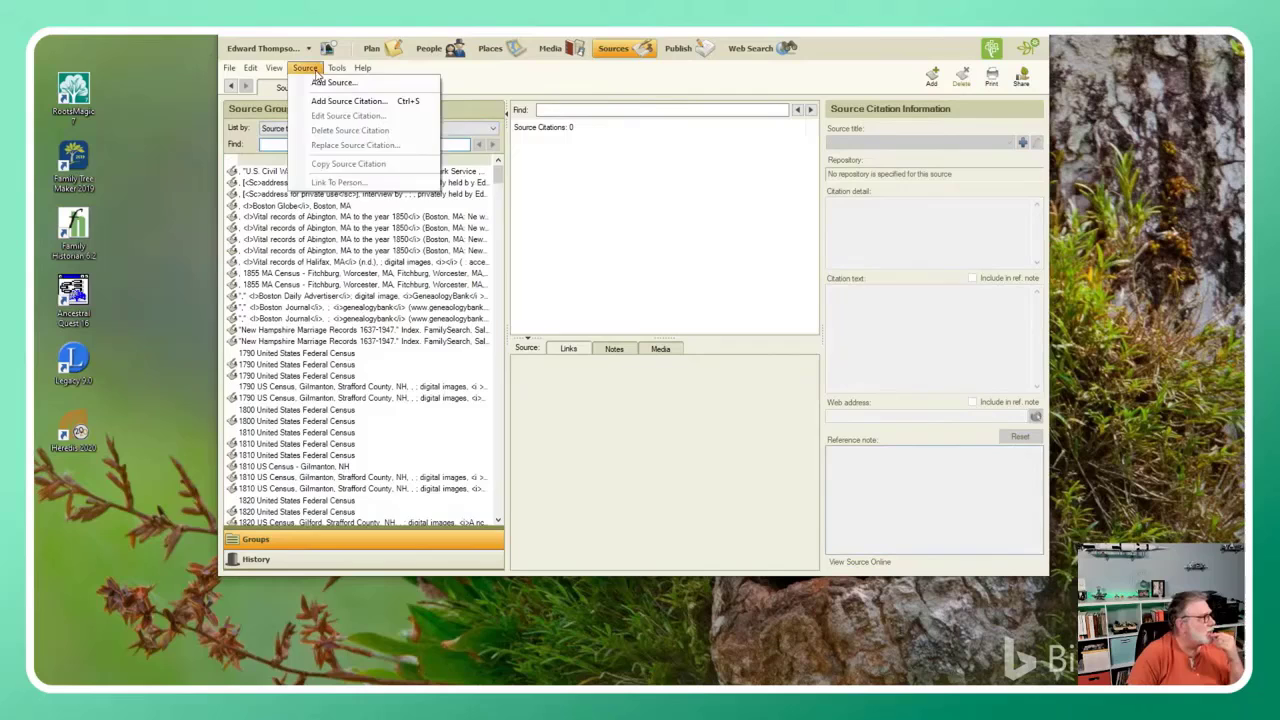
mouse_move(362, 67)
mouse_move(305, 67)
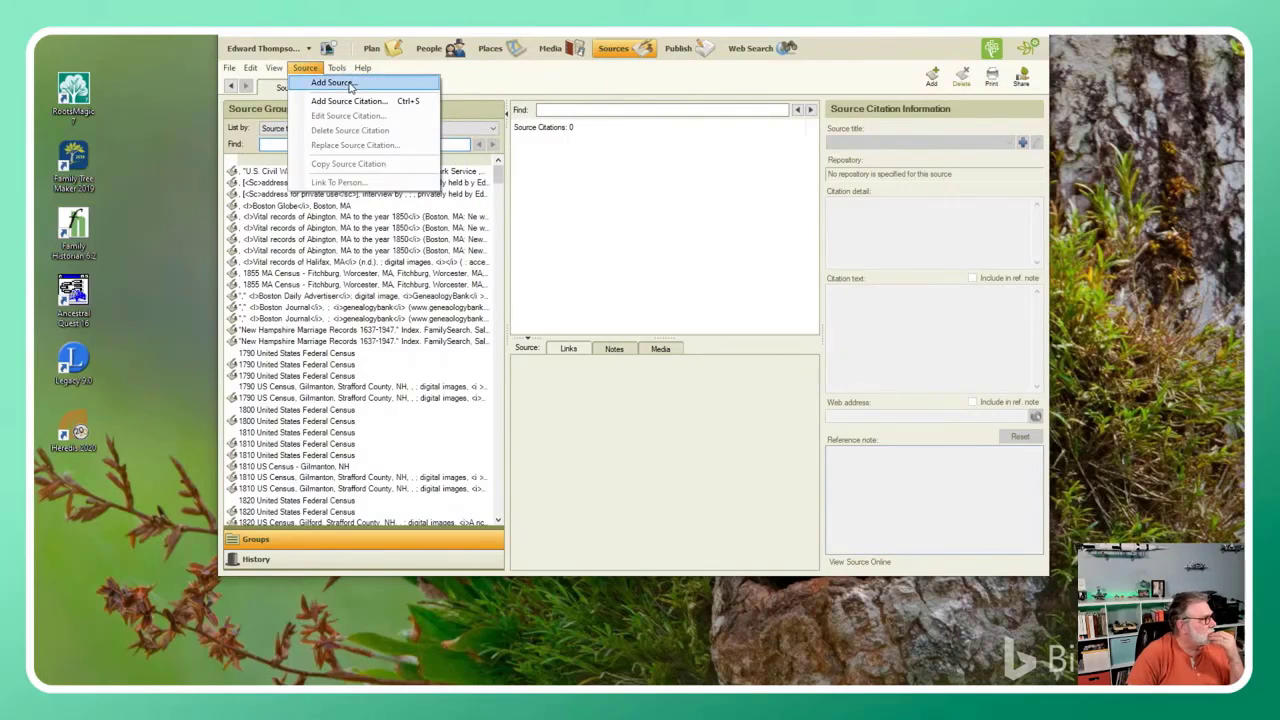
click(517, 95)
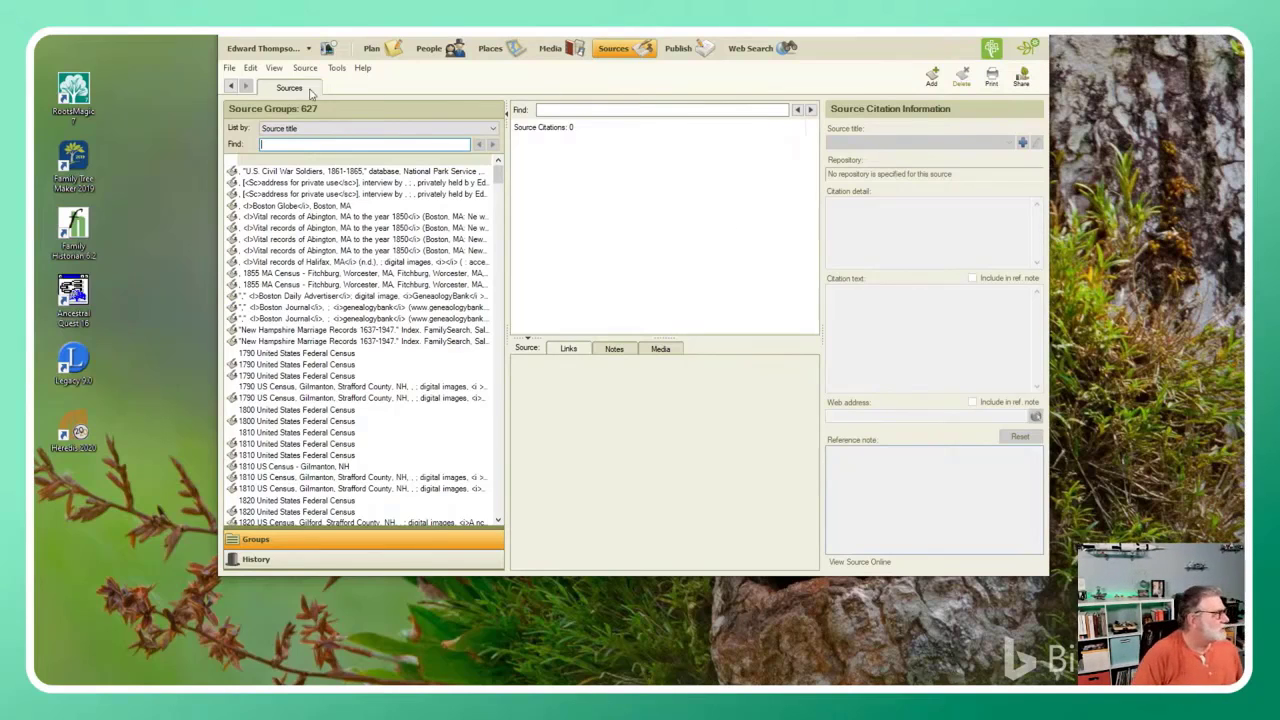
click(231, 70)
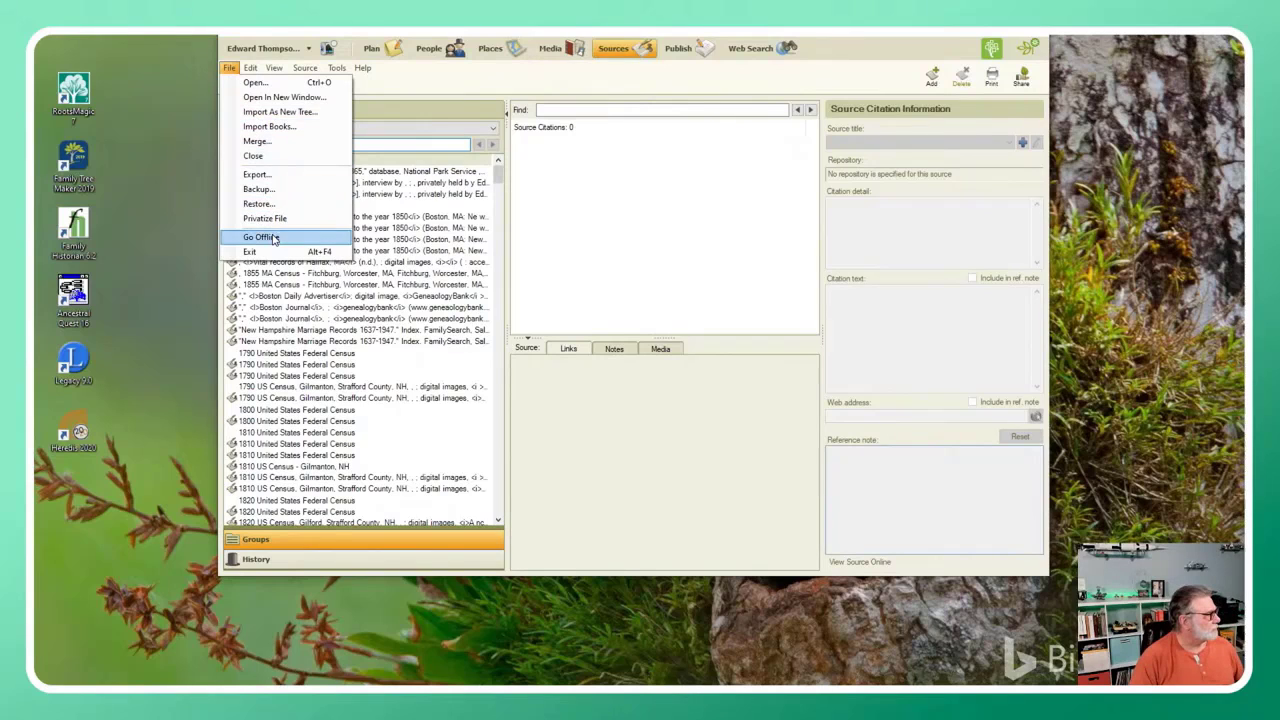
mouse_move(256, 68)
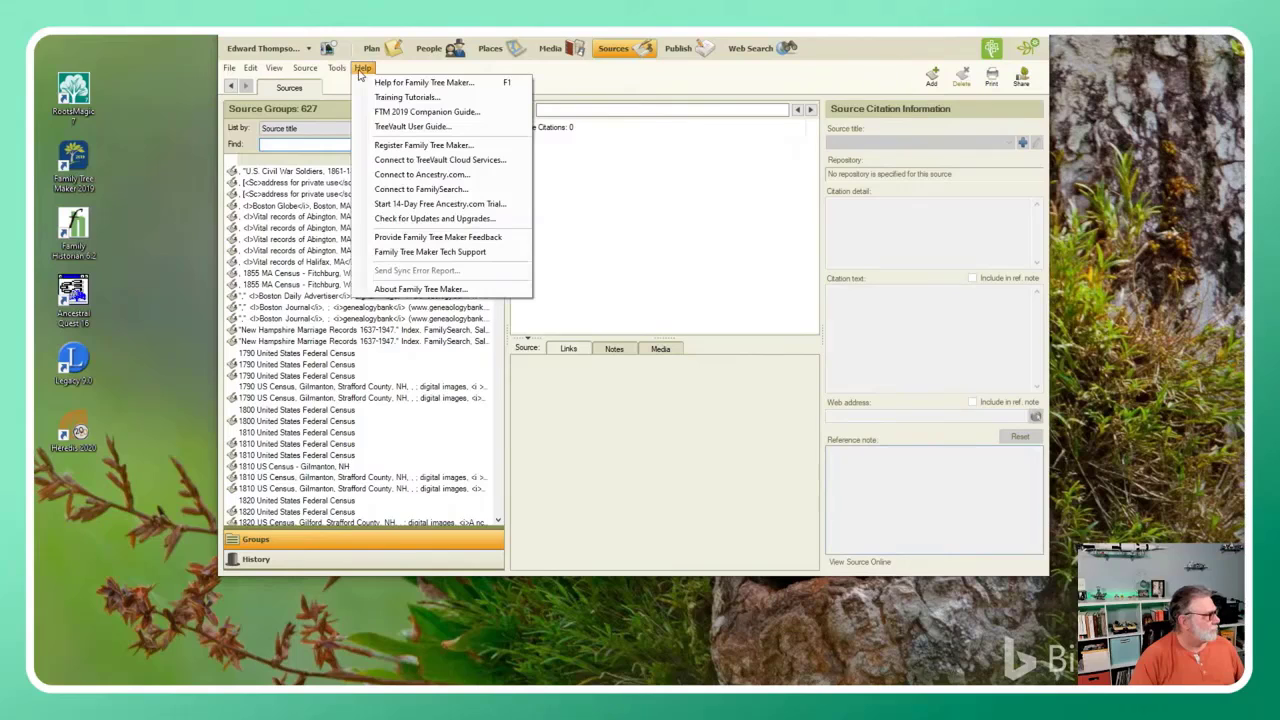
click(674, 467)
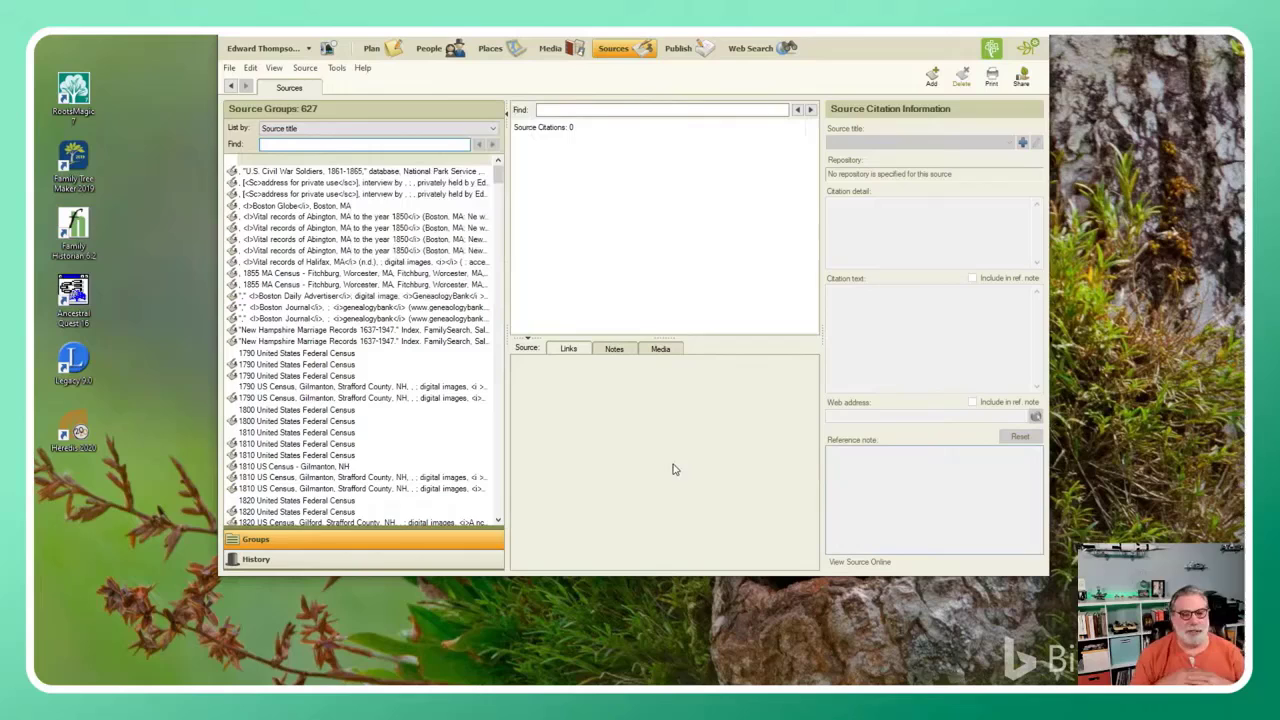